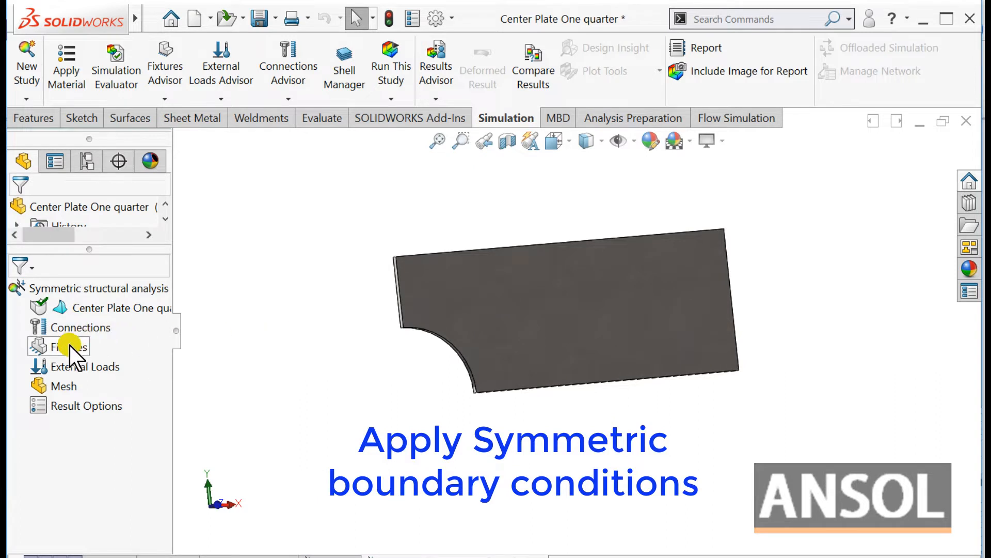
Step: Add a Symmetry fixture to the narrow vertical cut face above the quarter-hole arc
right_click(70, 347)
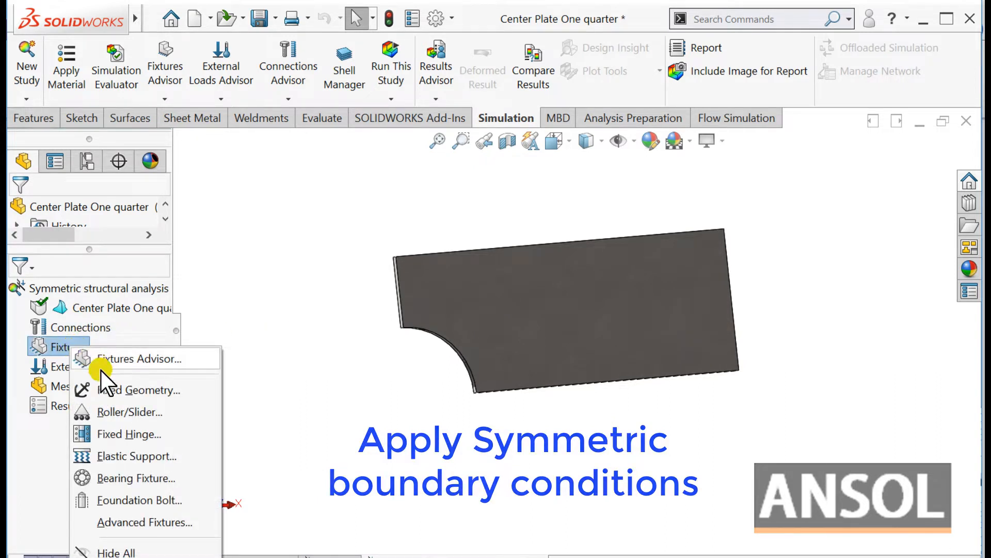
left_click(107, 390)
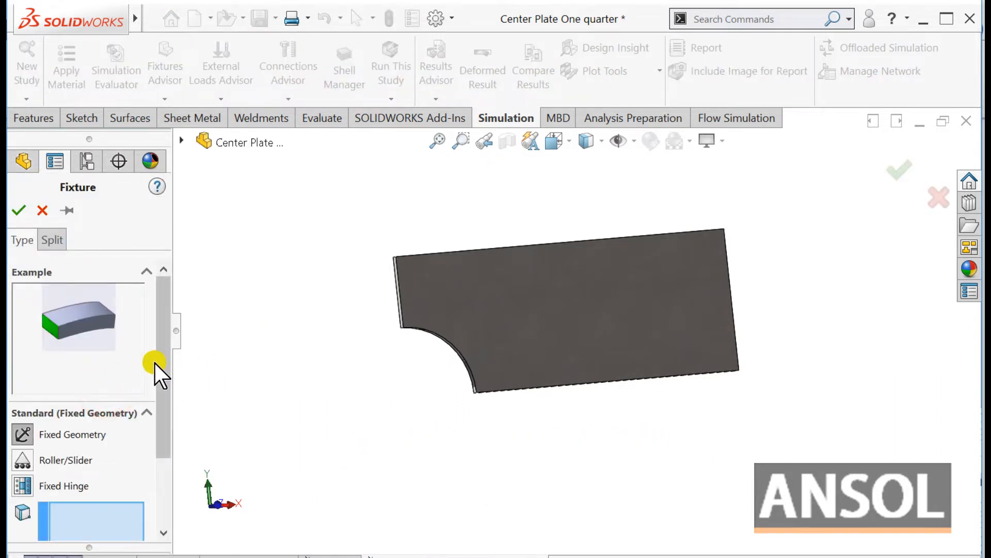
left_click_drag(165, 355, 166, 438)
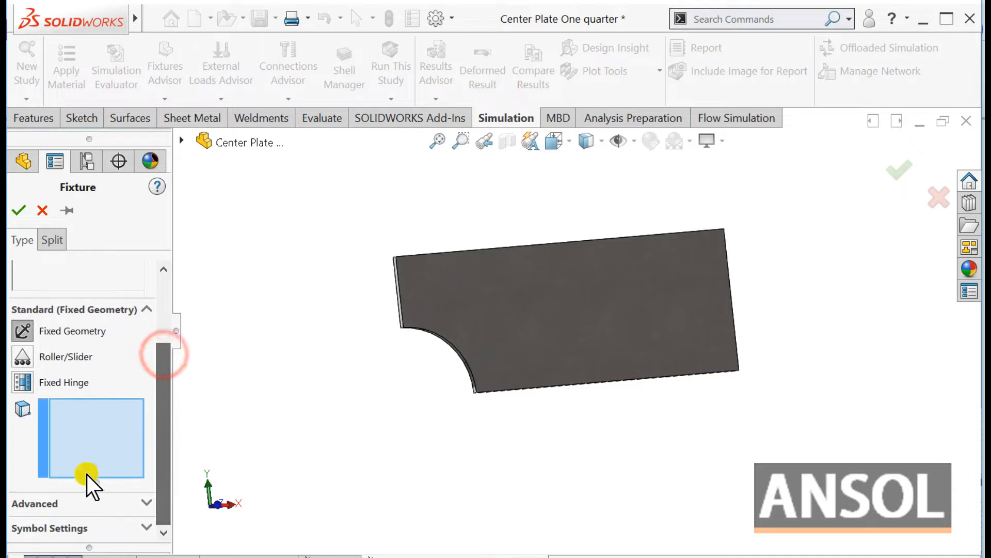
left_click(41, 508)
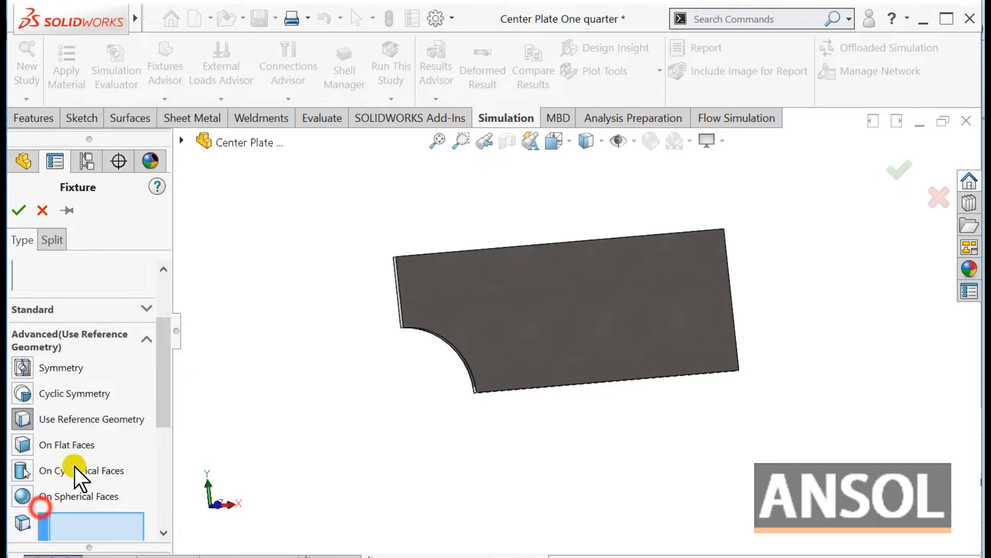
left_click(23, 368)
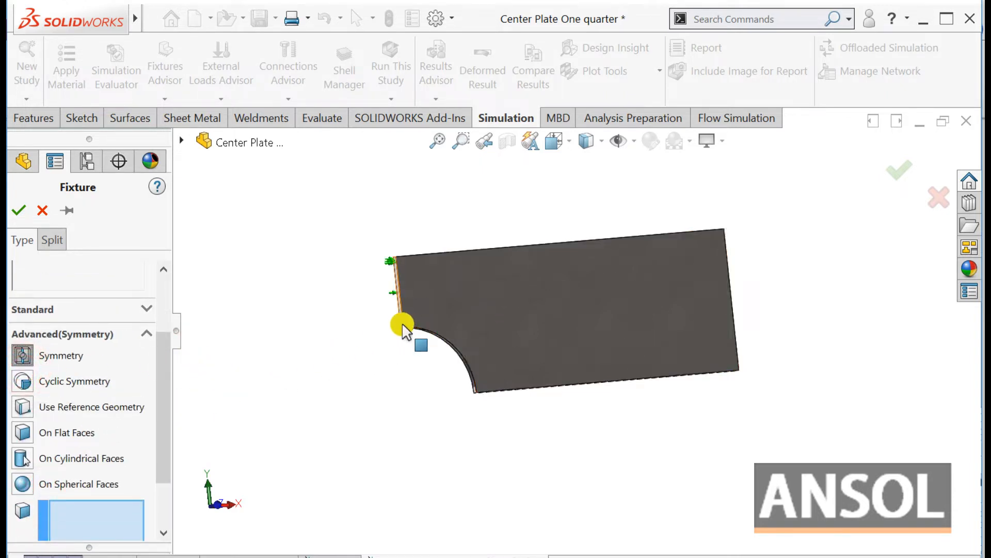
scroll(402, 328, "down", 5)
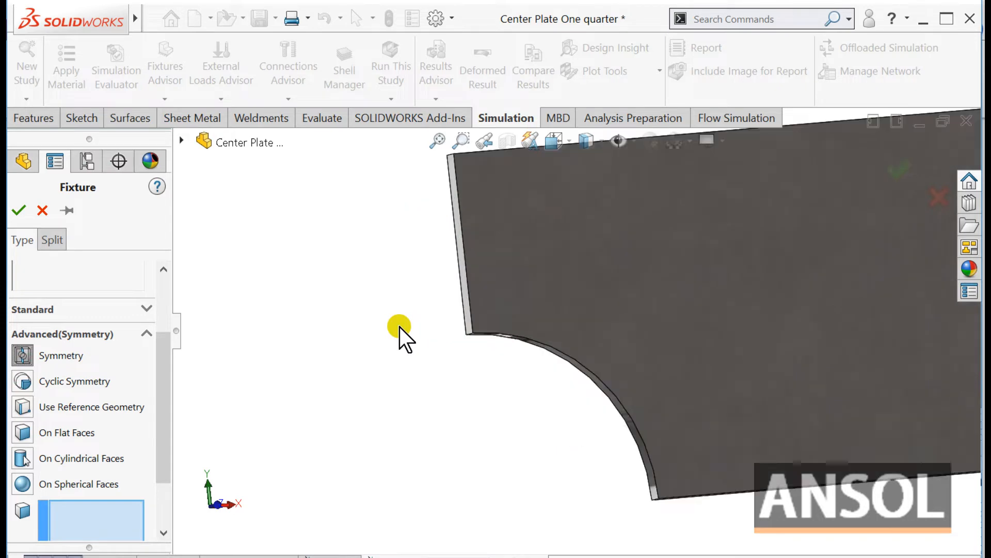
left_click(466, 316)
scroll(511, 380, "up", 5)
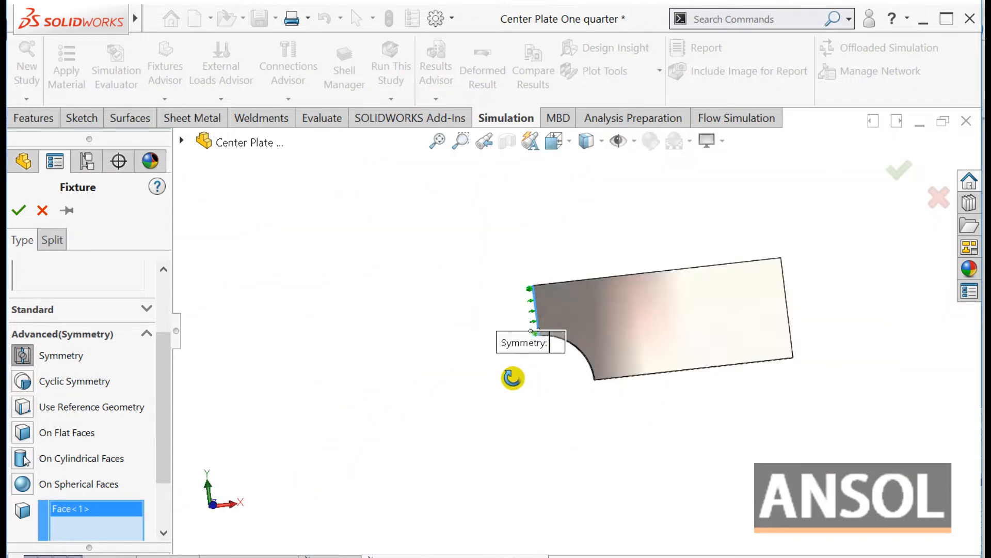
scroll(450, 442, "down", 2)
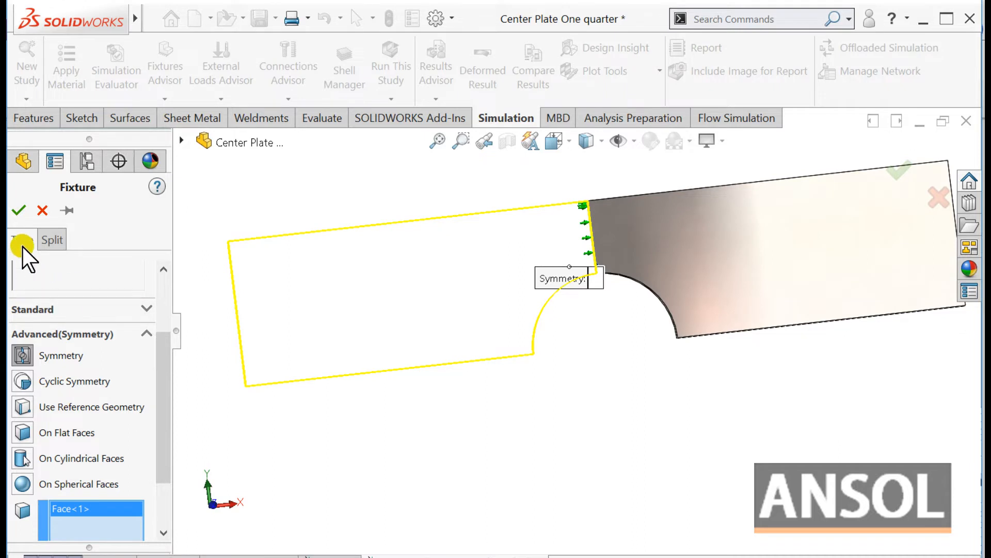
left_click(18, 211)
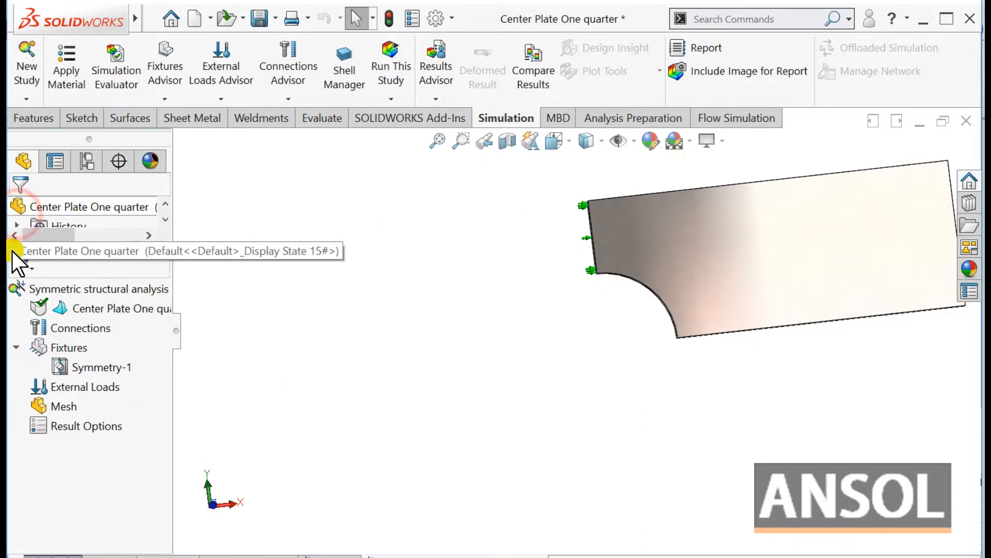
Step: Add a second Symmetry fixture to the long lower cut face running from the quarter-hole to the plate's far end
right_click(55, 356)
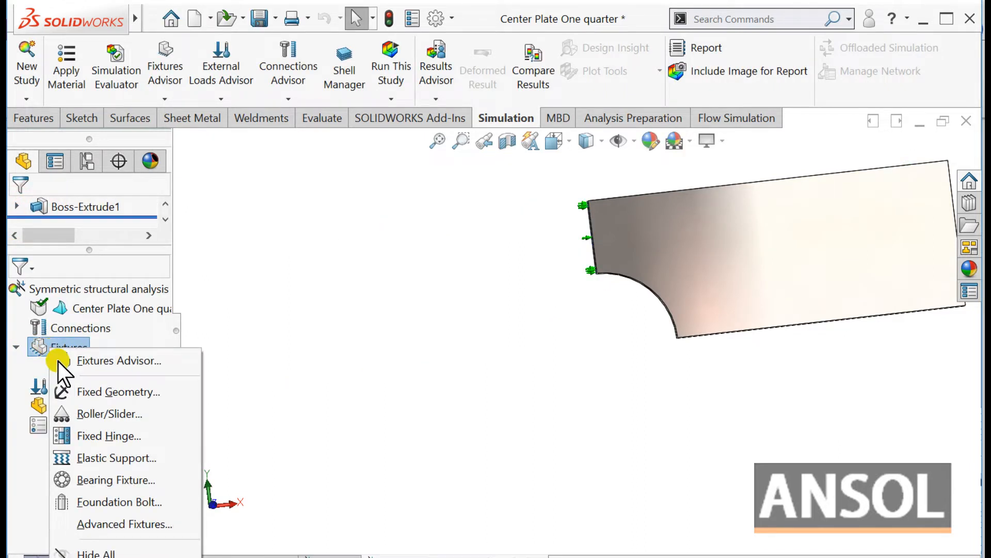
left_click(81, 392)
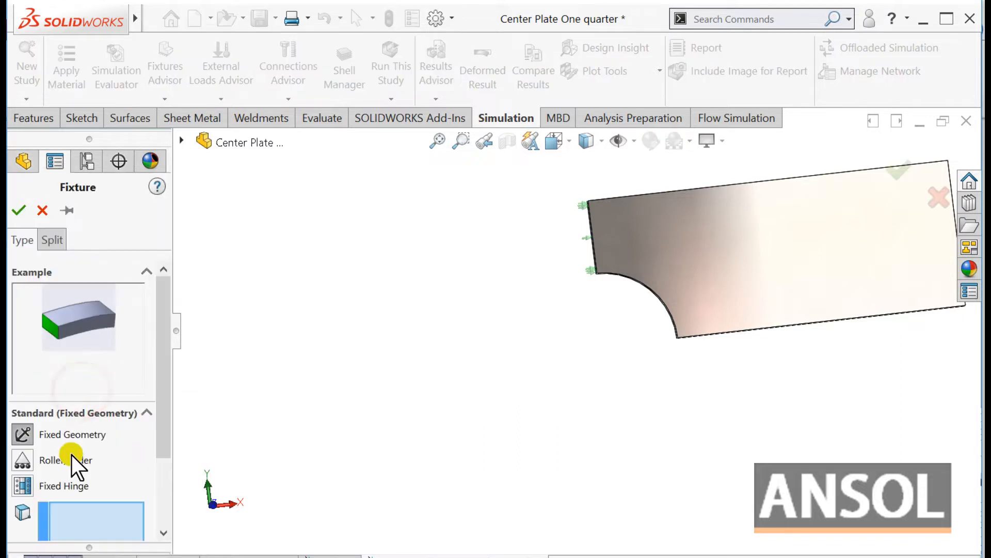
left_click_drag(160, 427, 163, 518)
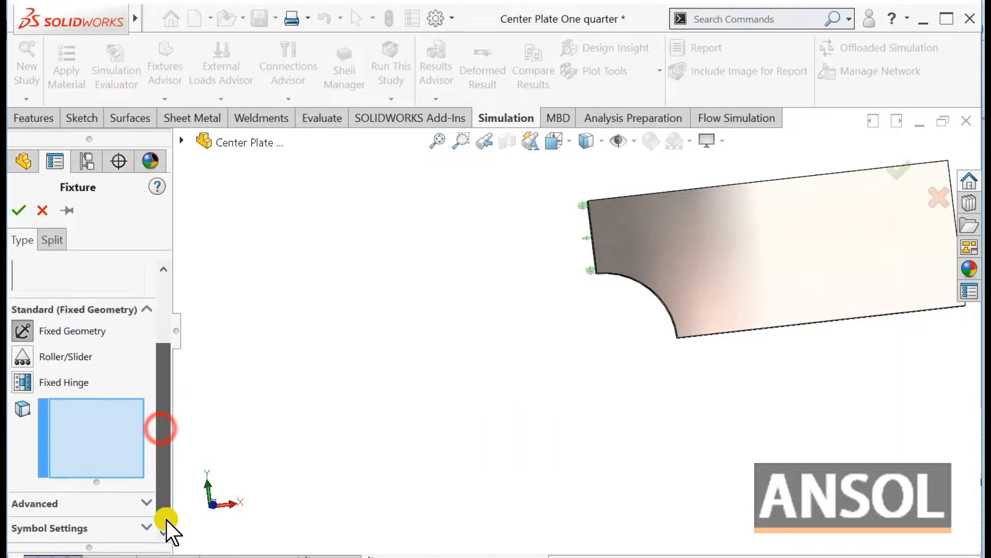
left_click(55, 504)
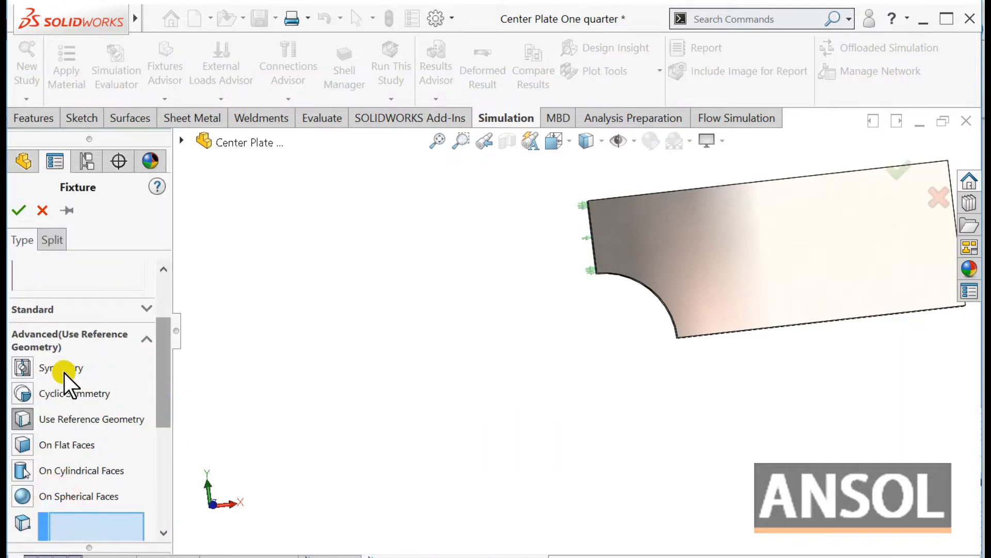
left_click(24, 368)
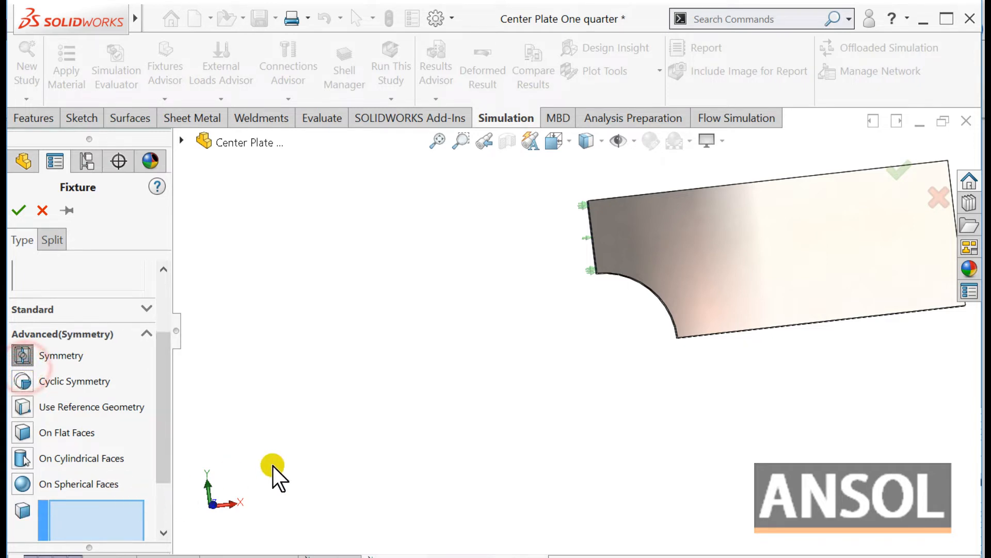
middle_click_drag(515, 412, 509, 334)
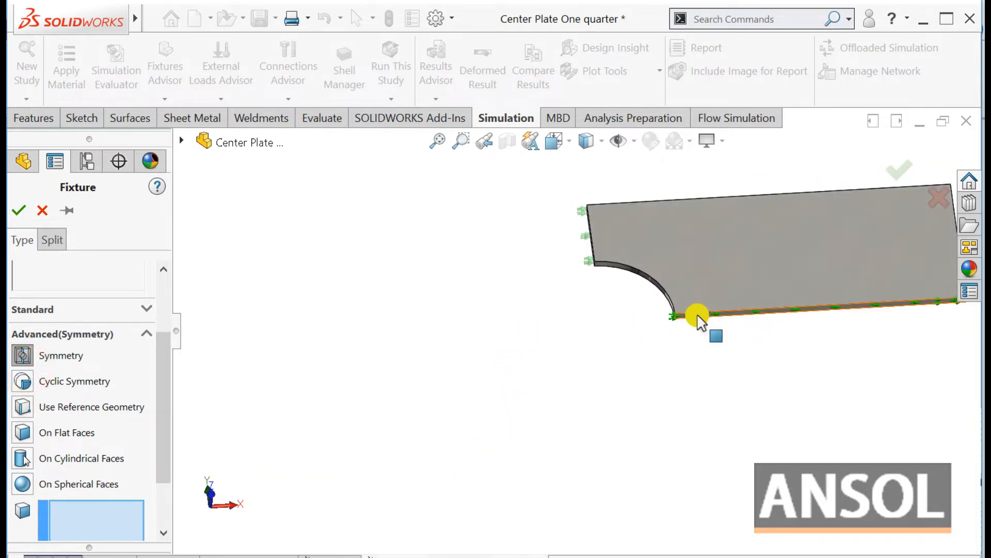
left_click(701, 321)
scroll(557, 376, "up", 2)
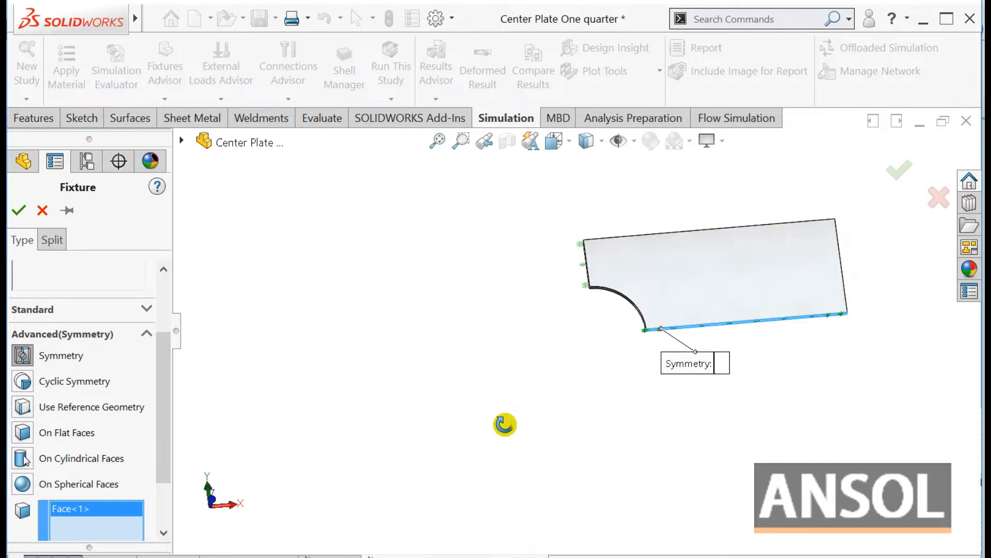
left_click(19, 210)
left_click(380, 223)
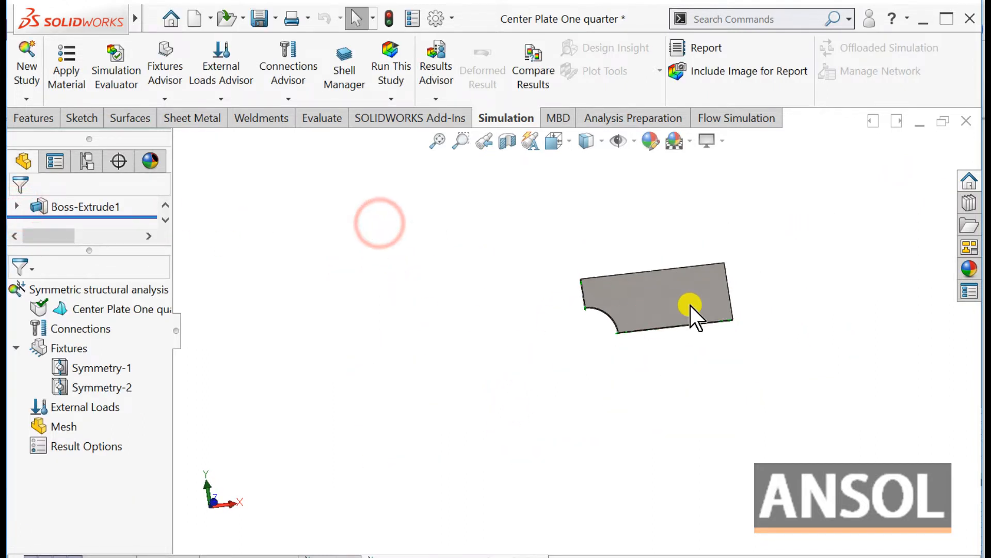
Step: Enable the soft spring option to stabilize the model in the static study's properties
scroll(691, 305, "down", 2)
middle_click_drag(642, 307, 594, 312)
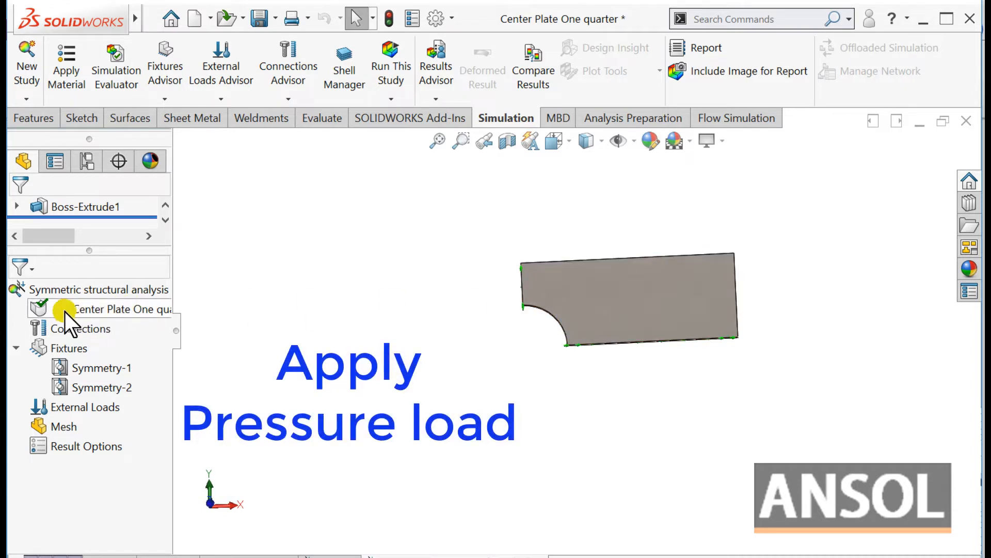
right_click(67, 293)
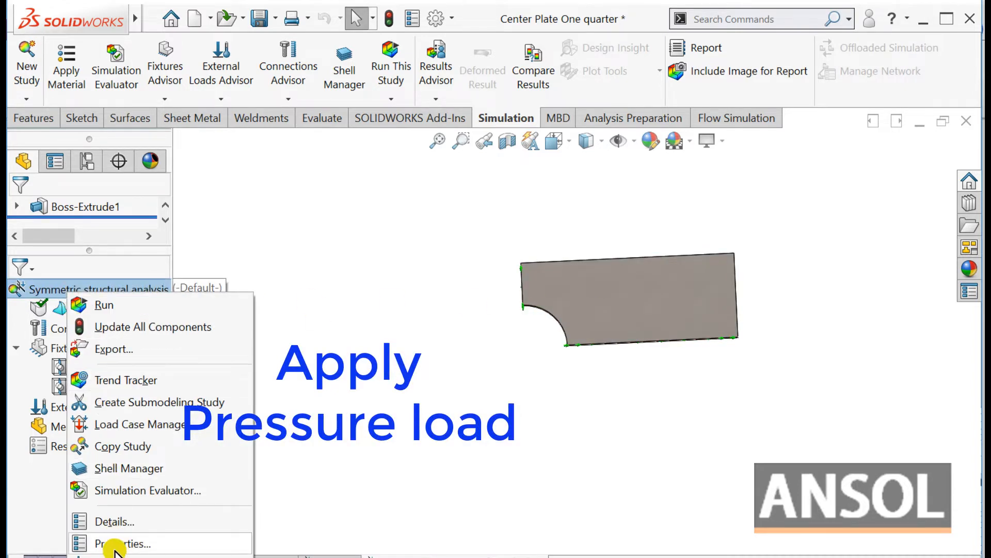
left_click(101, 538)
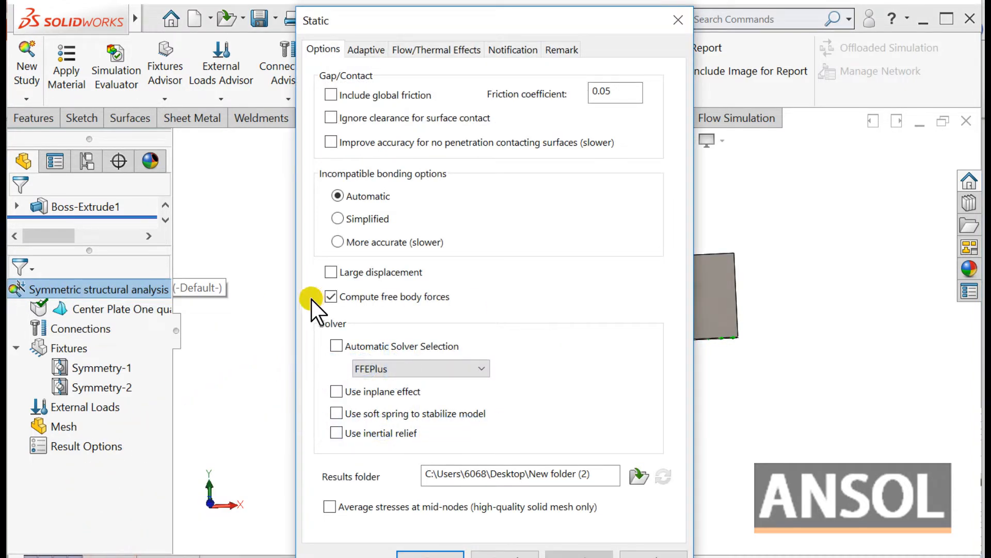
left_click(334, 413)
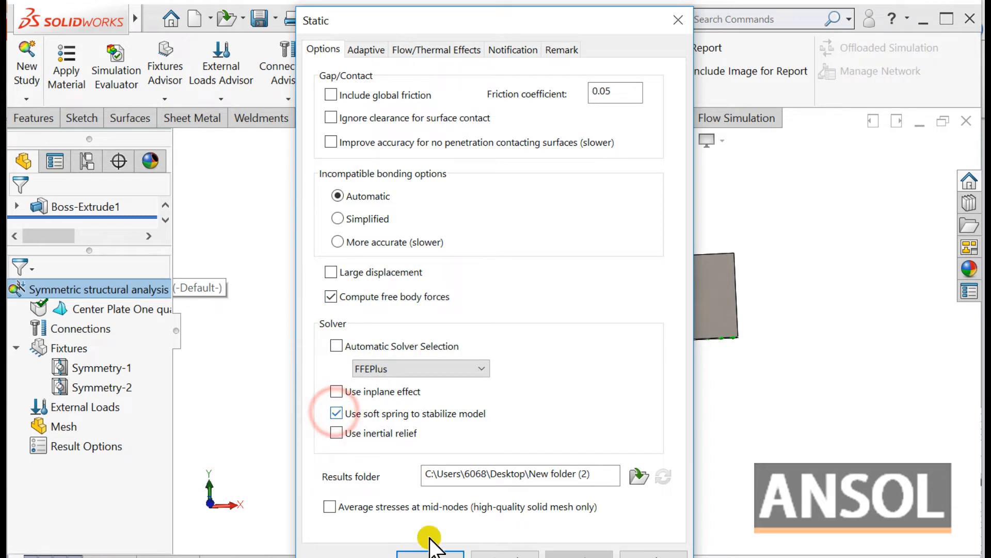
left_click(439, 552)
left_click(309, 413)
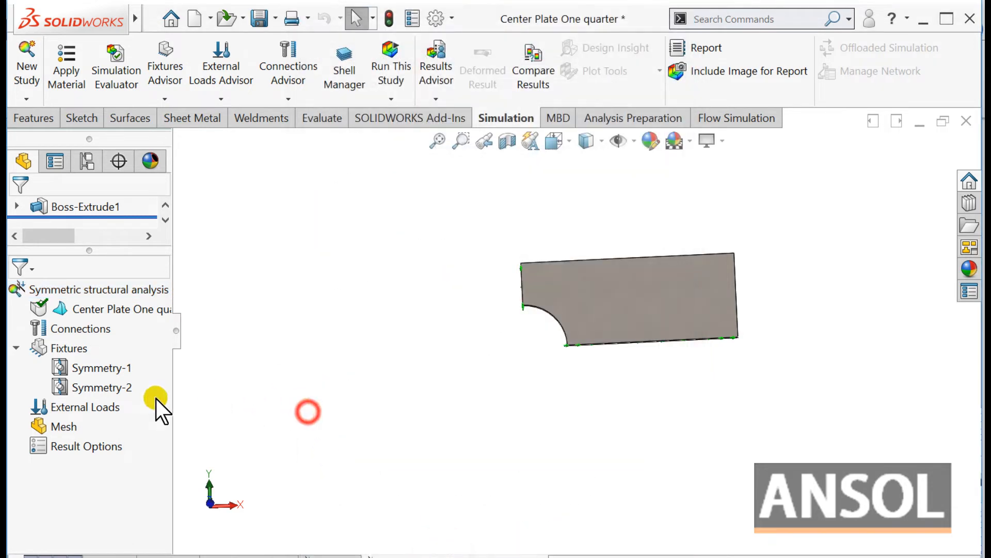
Step: Apply a 10 N/mm^2 (MPa) pressure normal to the end face opposite the hole, with reversed direction so it pulls outward
right_click(85, 406)
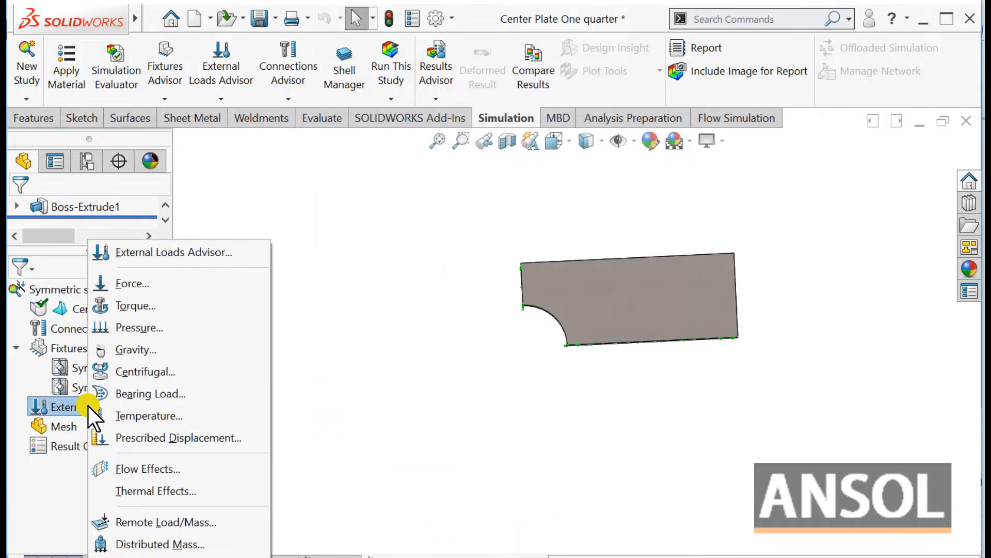
left_click(137, 326)
middle_click_drag(405, 325, 692, 347)
scroll(675, 354, "down", 5)
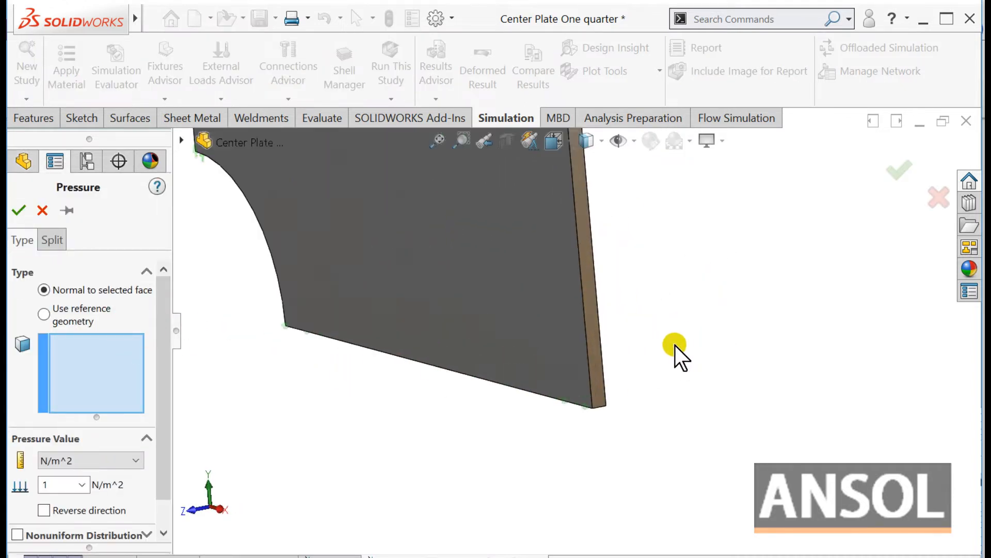
left_click(597, 368)
scroll(483, 434, "up", 5)
middle_click_drag(482, 434, 498, 417)
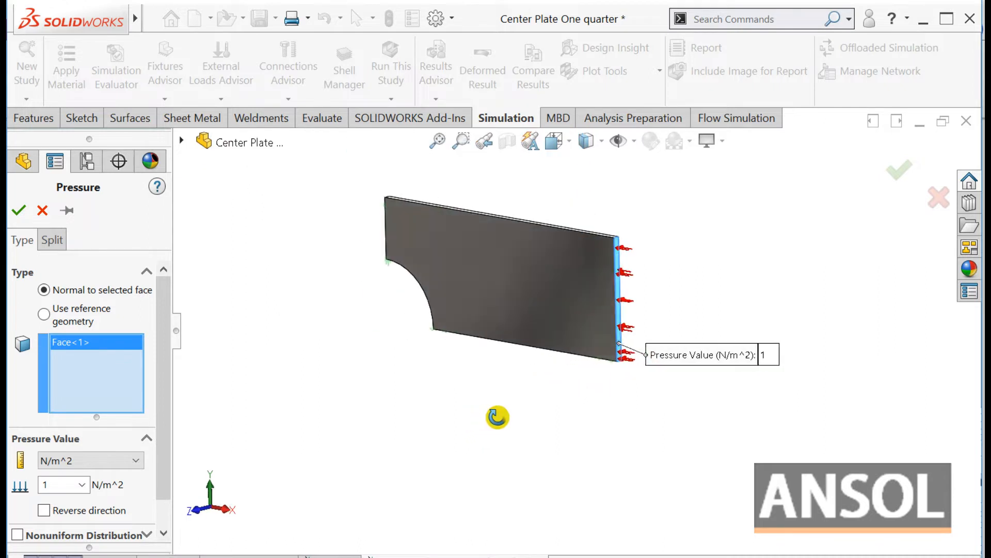
left_click(137, 460)
left_click(97, 513)
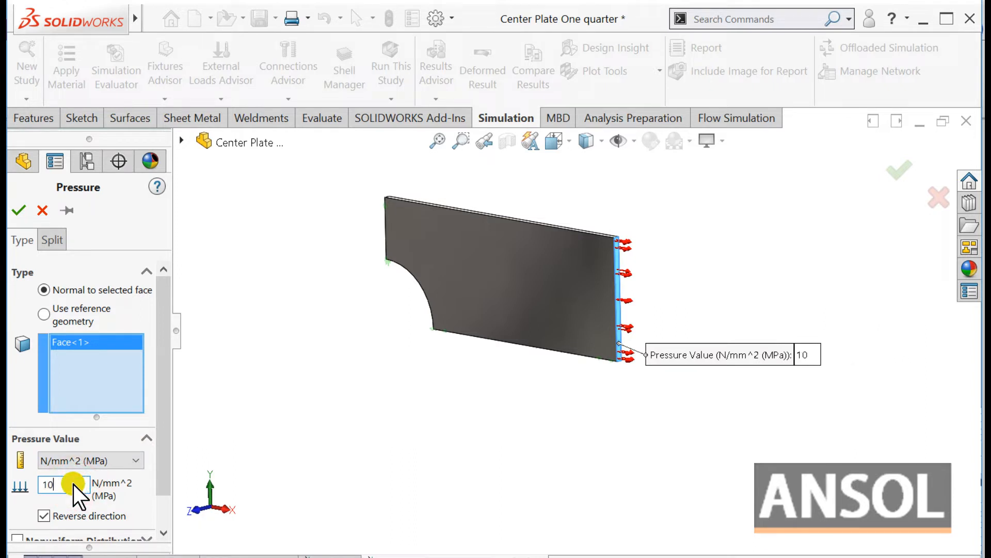
left_click(21, 210)
Step: Run the Symmetric structural analysis study
middle_click_drag(406, 251, 440, 315)
left_click(390, 52)
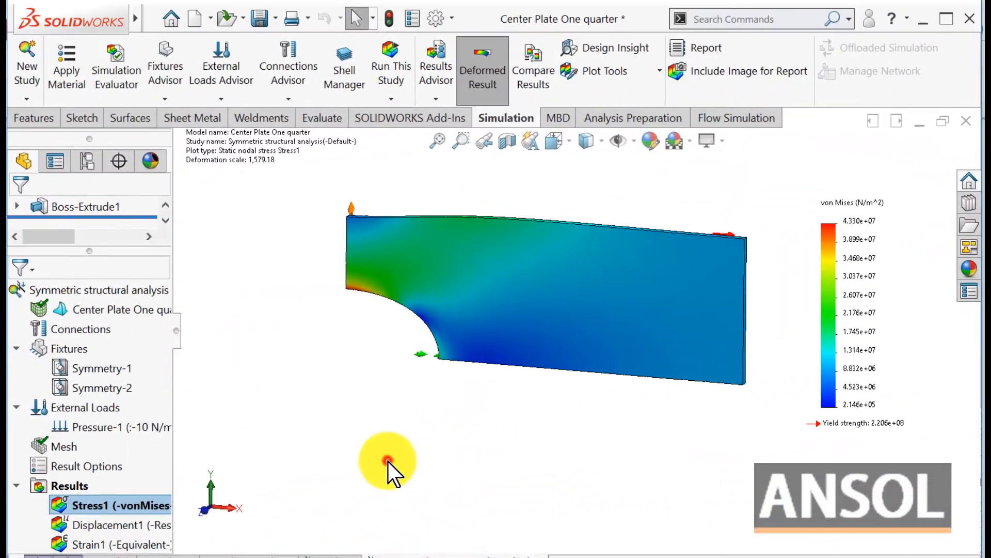
left_click(387, 460)
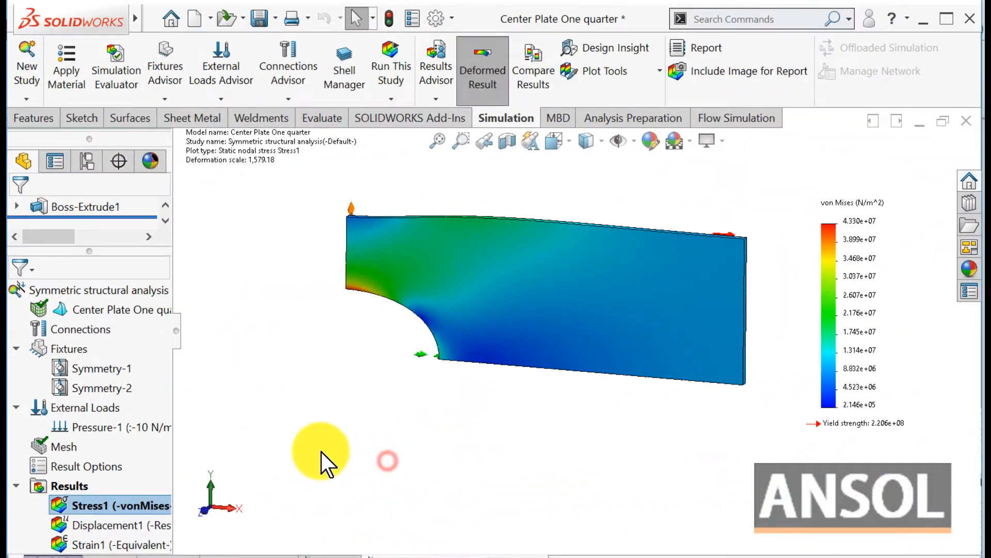
Step: Edit the Stress1 plot definition to display SX: X Normal Stress
right_click(96, 506)
left_click(129, 132)
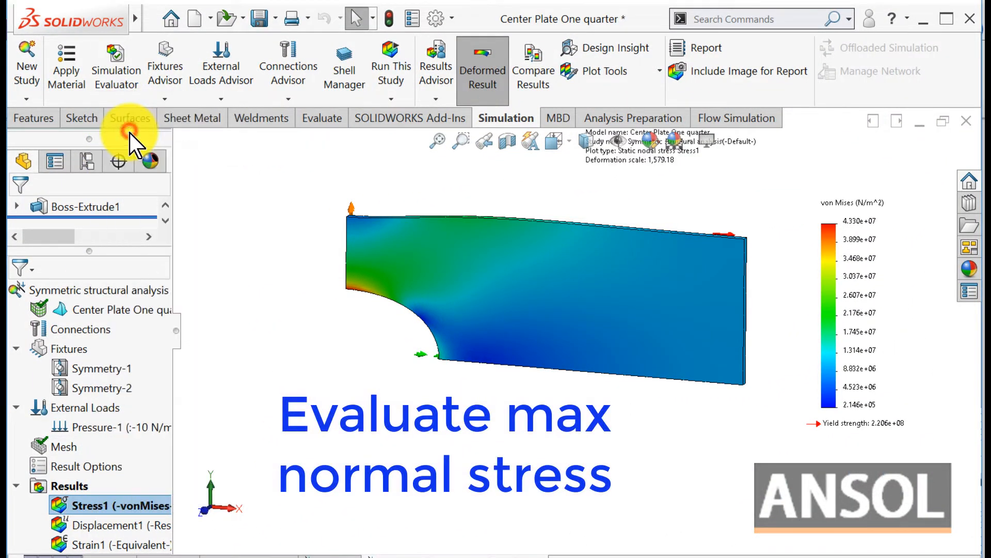
left_click(98, 311)
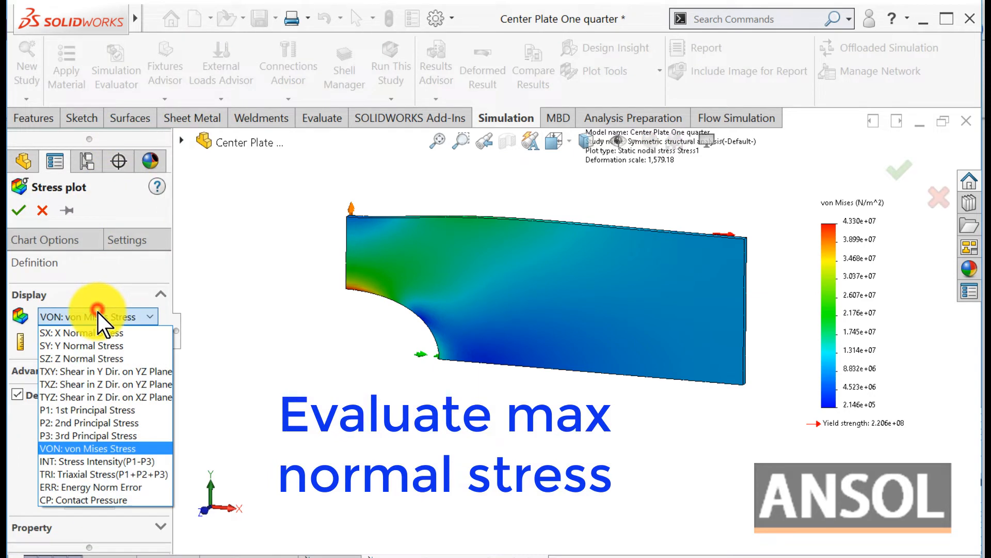
left_click(97, 336)
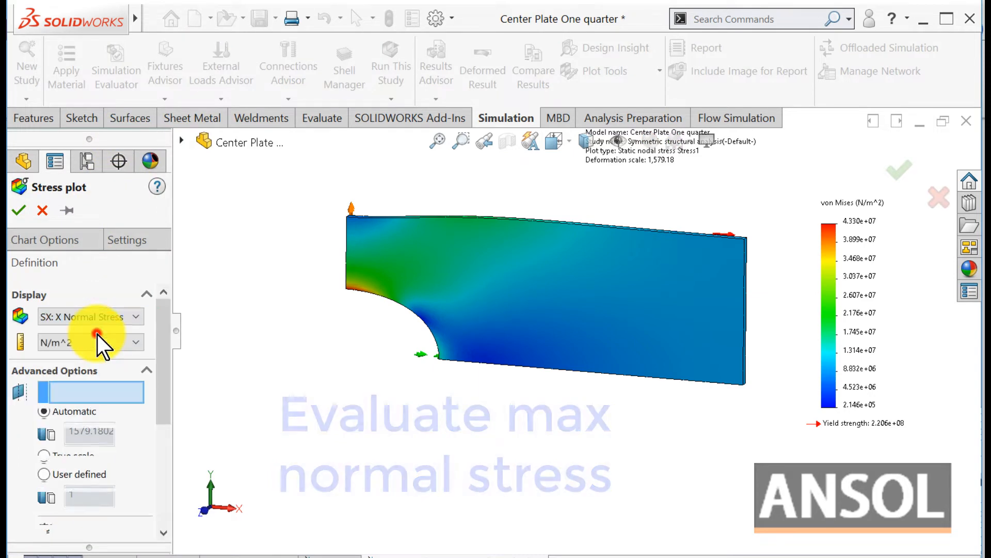
Step: Set the stress plot legend's number format to floating in the chart options
left_click(33, 241)
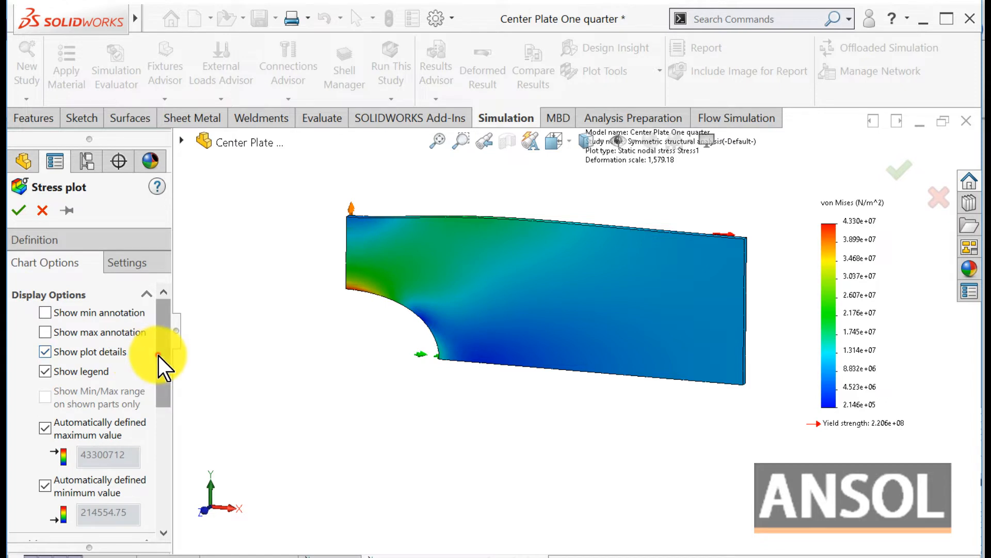
left_click_drag(158, 361, 110, 471)
left_click(93, 444)
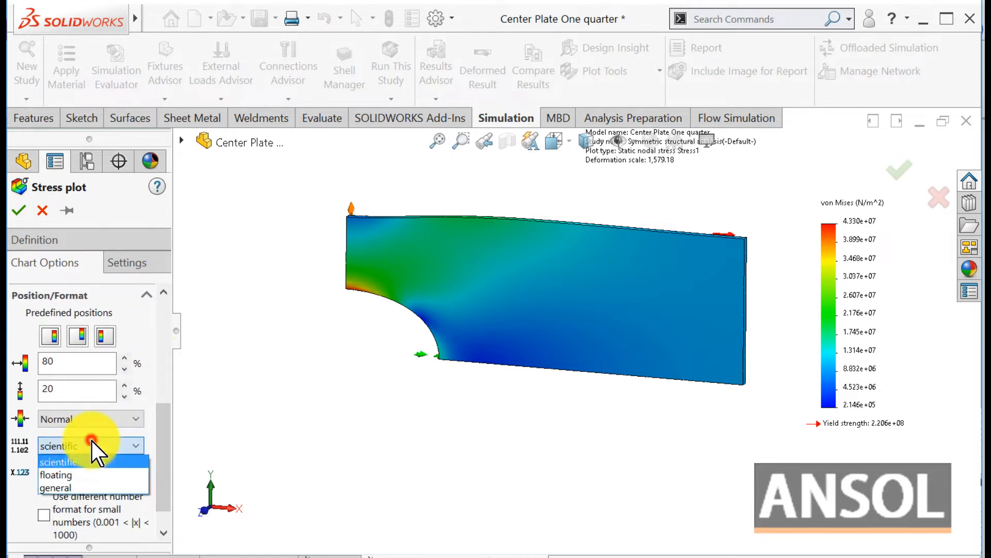
left_click(64, 475)
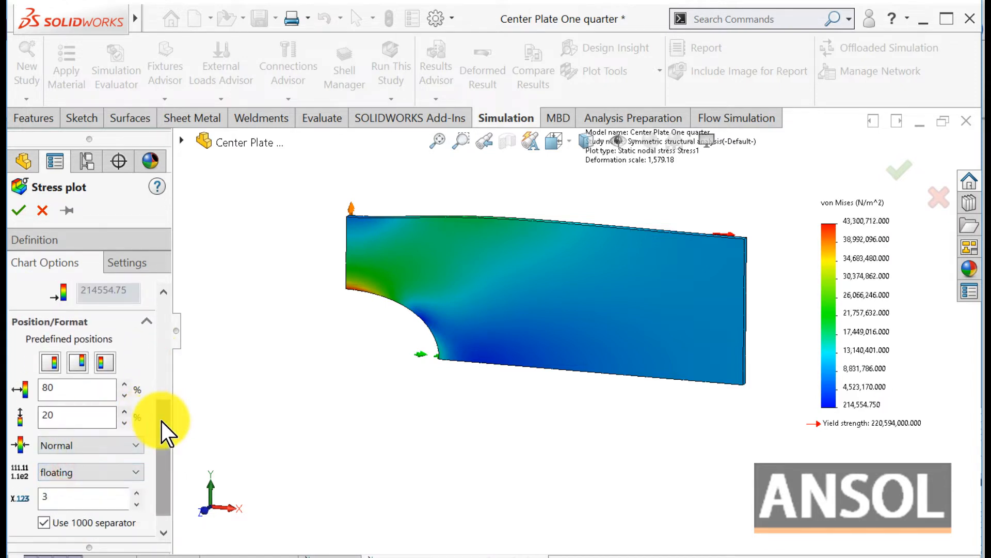
left_click_drag(164, 431, 177, 288)
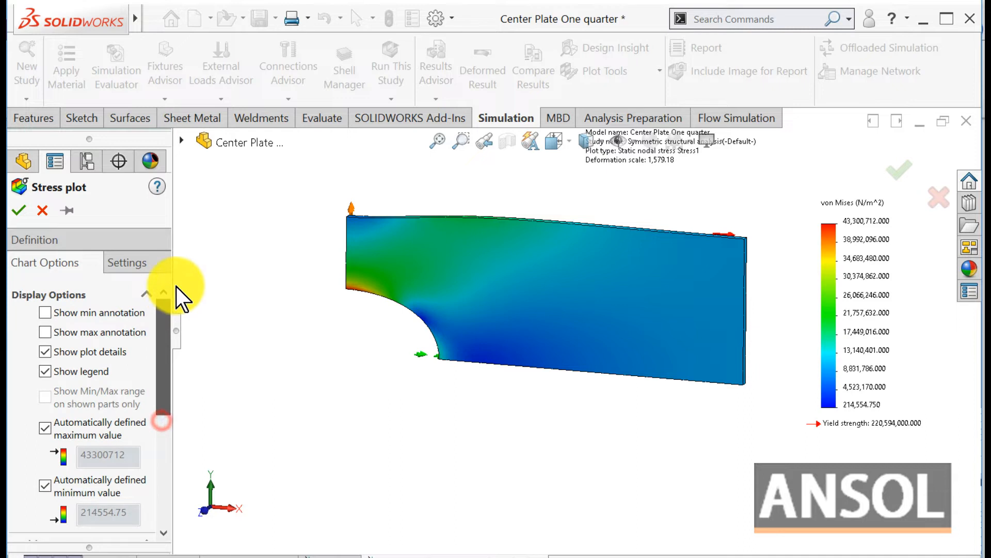
Step: Set the X normal stress plot's units to N/mm^2 (MPa) and apply the plot settings
left_click(121, 264)
left_click(33, 241)
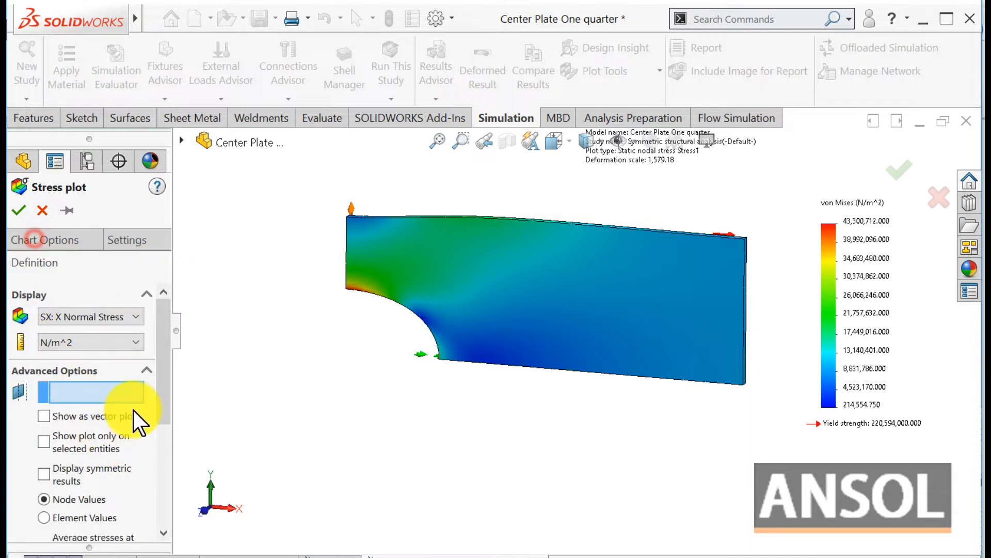
left_click(129, 344)
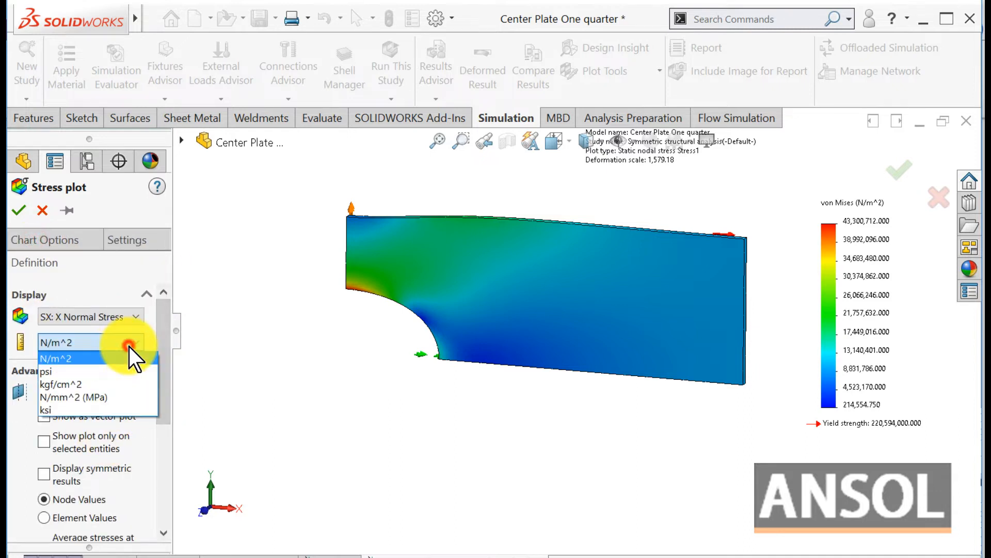
left_click(89, 397)
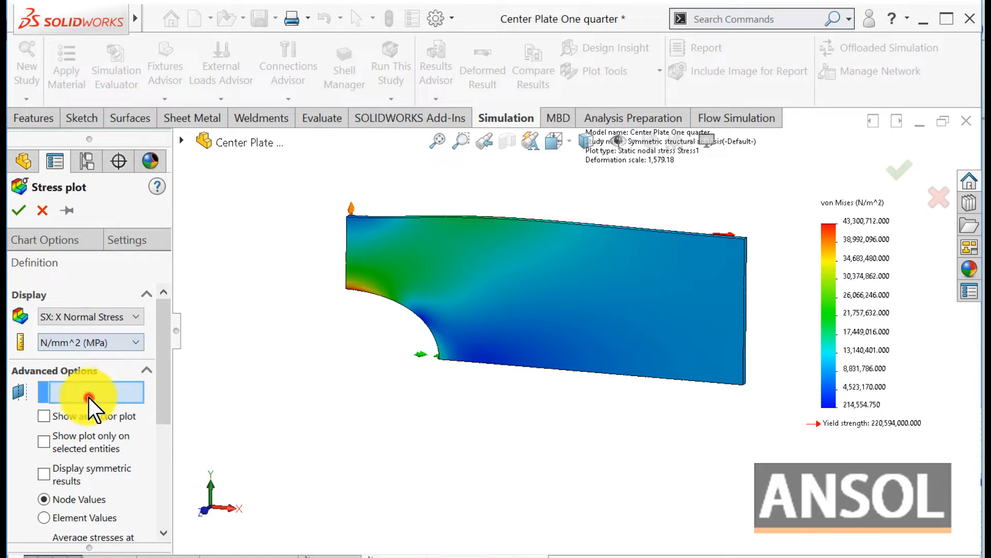
scroll(132, 376, "down", 3)
left_click(19, 210)
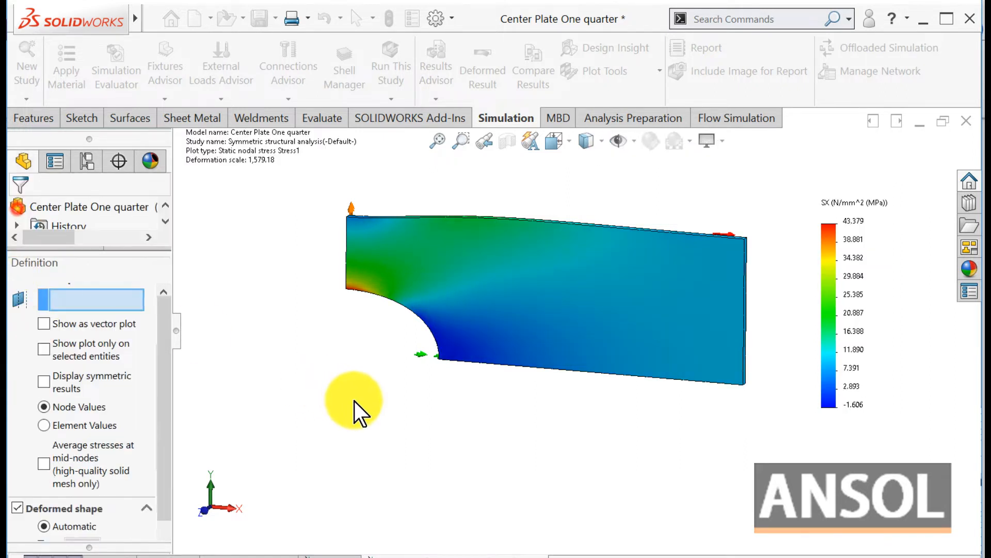
middle_click_drag(393, 395, 559, 274)
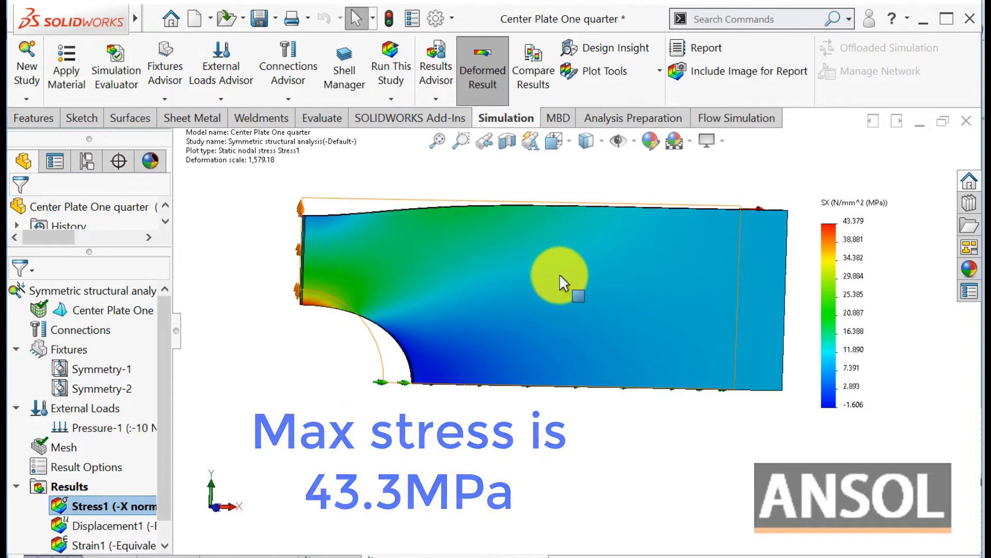
Step: Edit the Stress1 plot to display symmetric results, using the Front Plane as reference geometry
double_click(843, 227)
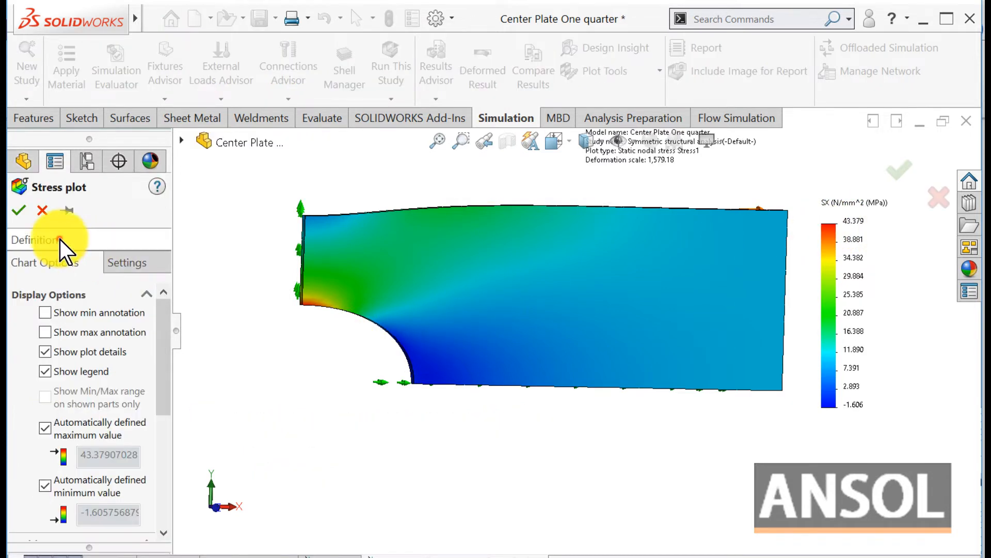
left_click(60, 240)
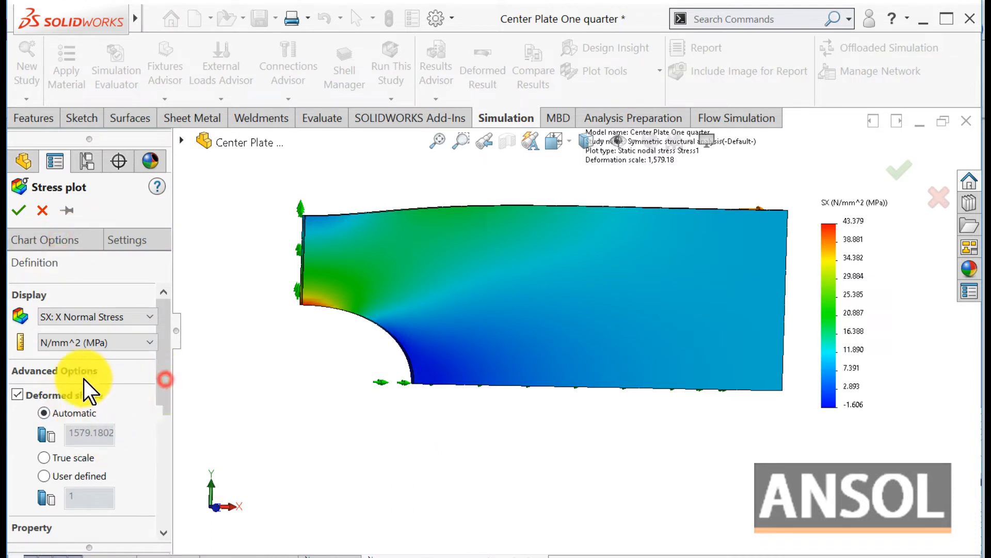
left_click(73, 369)
left_click_drag(164, 389, 165, 435)
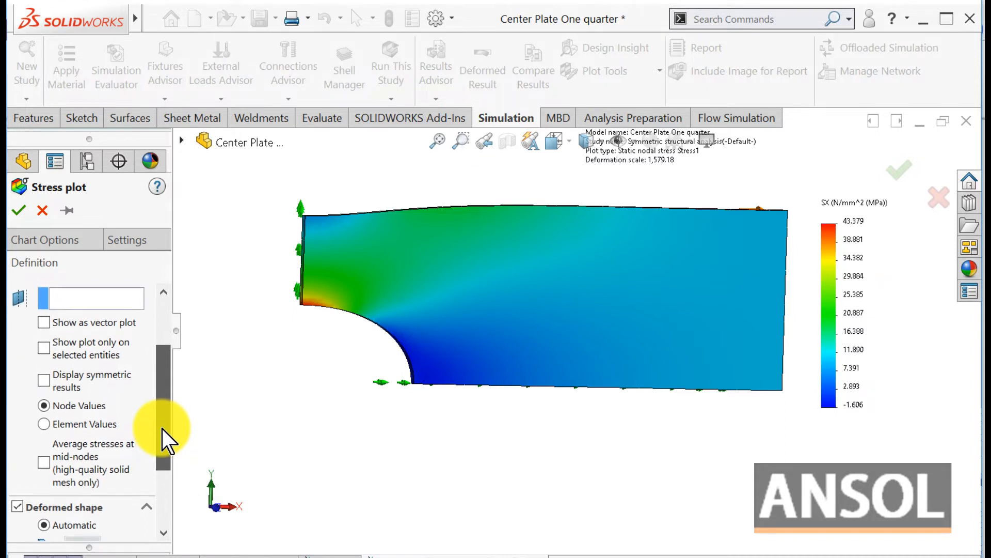
left_click(81, 295)
left_click(181, 141)
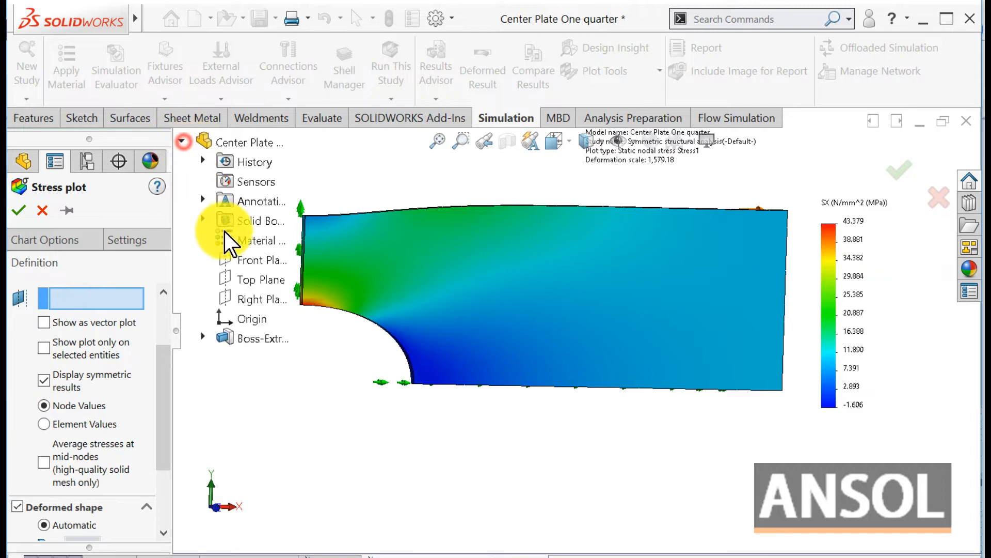
left_click(232, 258)
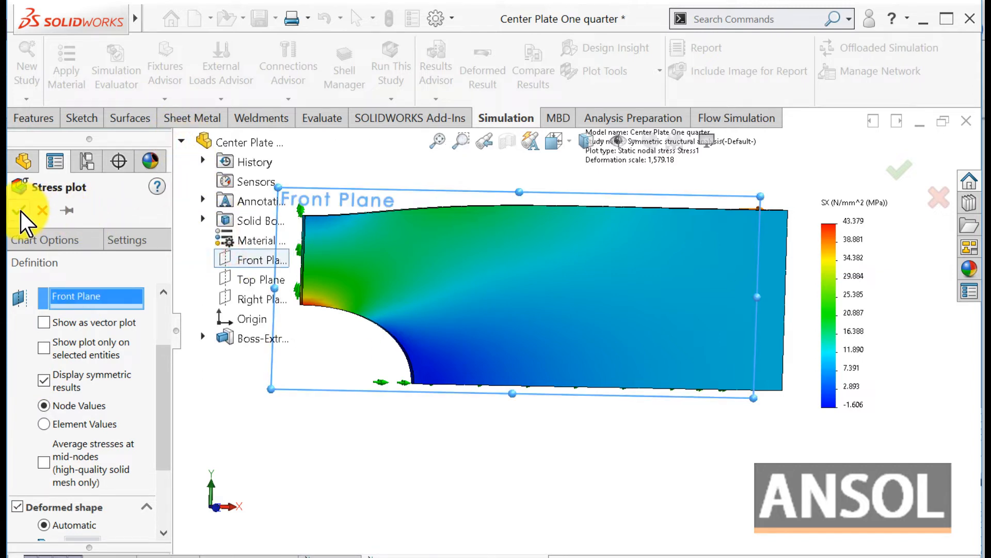
scroll(517, 342, "up", 6)
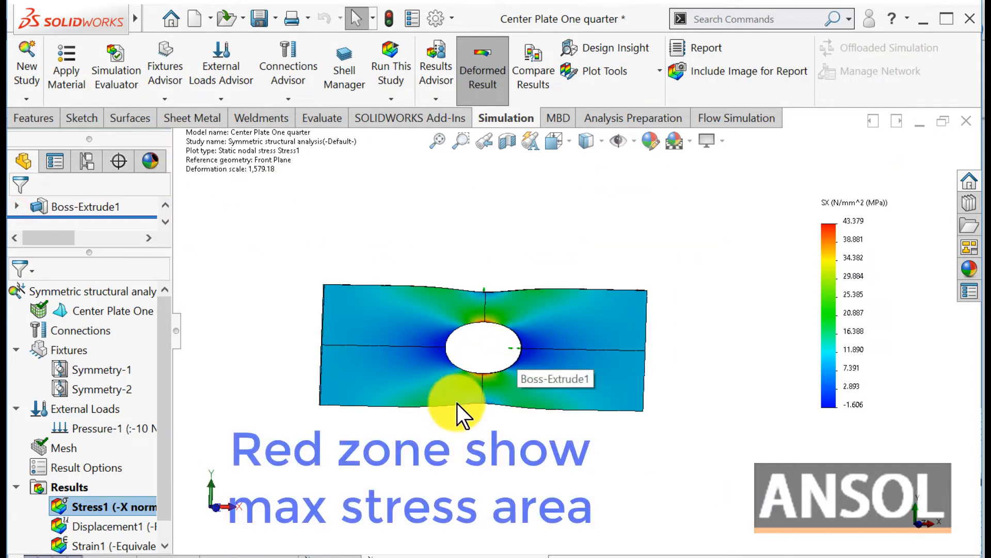
Step: Examine the stress distribution around the hole on the full plate and play the Stress1 plot animation
middle_click_drag(487, 438, 483, 342)
scroll(483, 356, "down", 2)
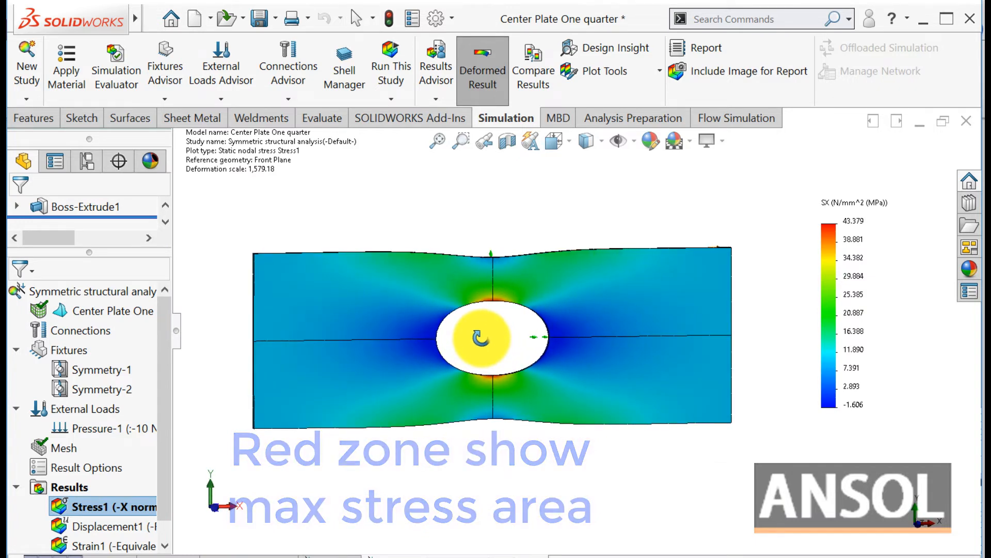
scroll(483, 342, "down", 1)
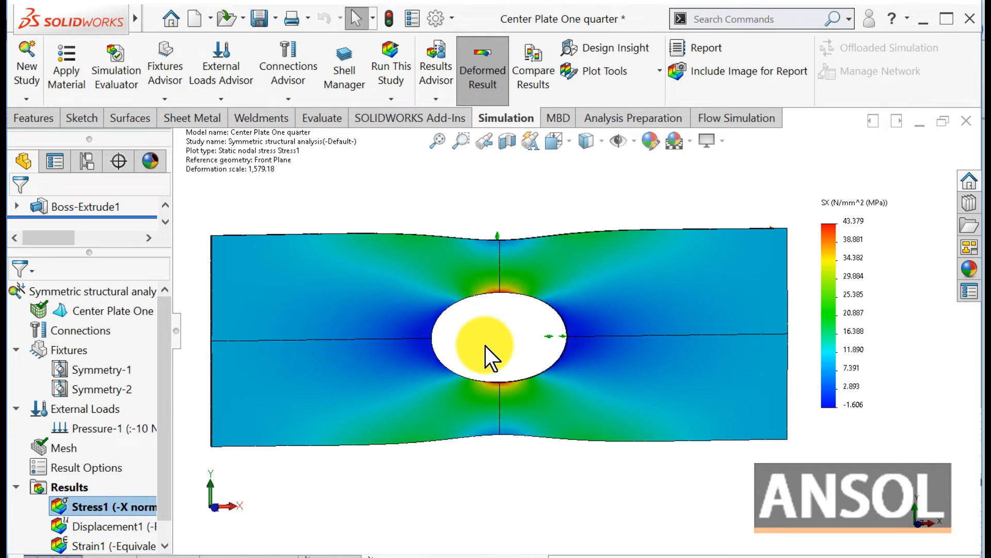
right_click(86, 504)
left_click(125, 213)
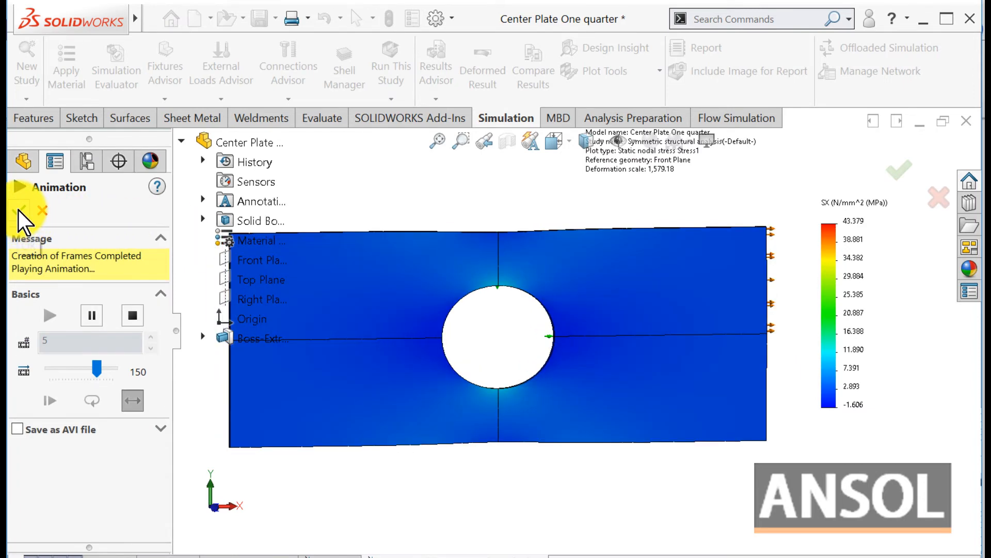
left_click(18, 209)
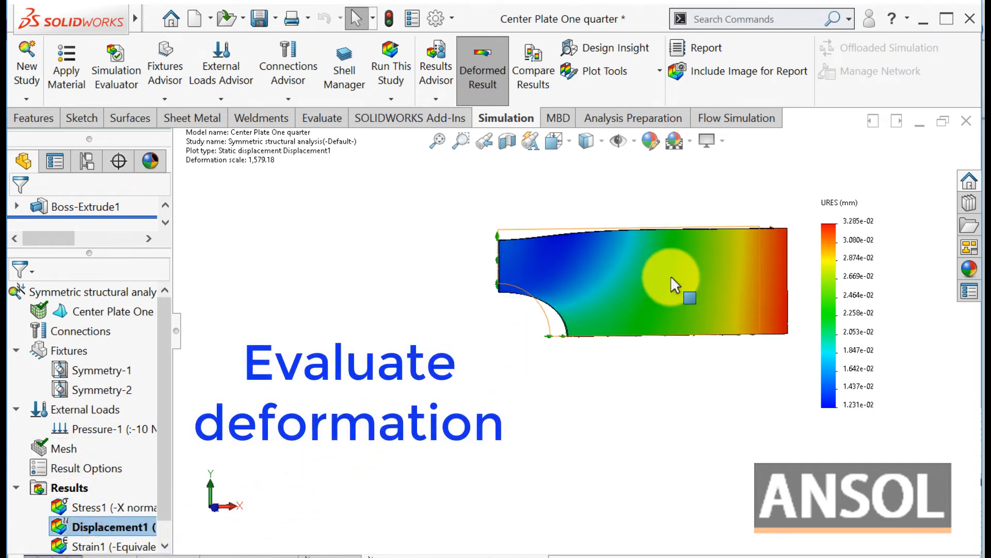
Step: Open the Displacement1 plot definition and set its legend's number format to floating
left_click(94, 526)
right_click(85, 525)
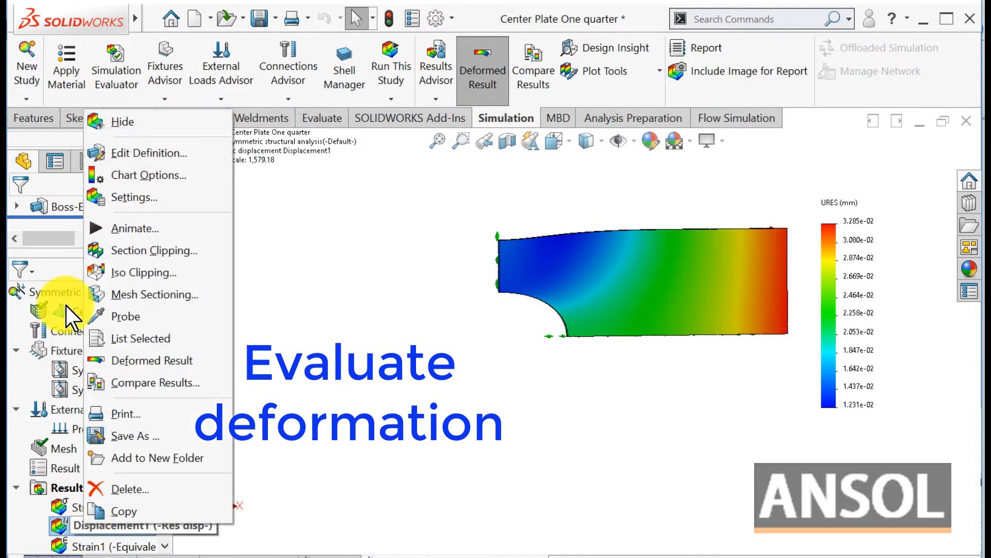
left_click(122, 152)
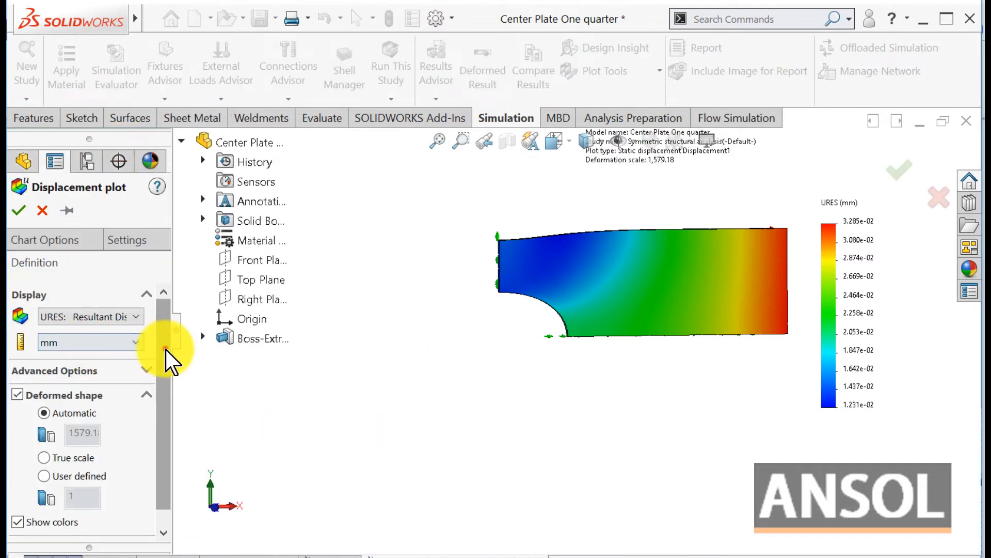
scroll(170, 398, "down", 1)
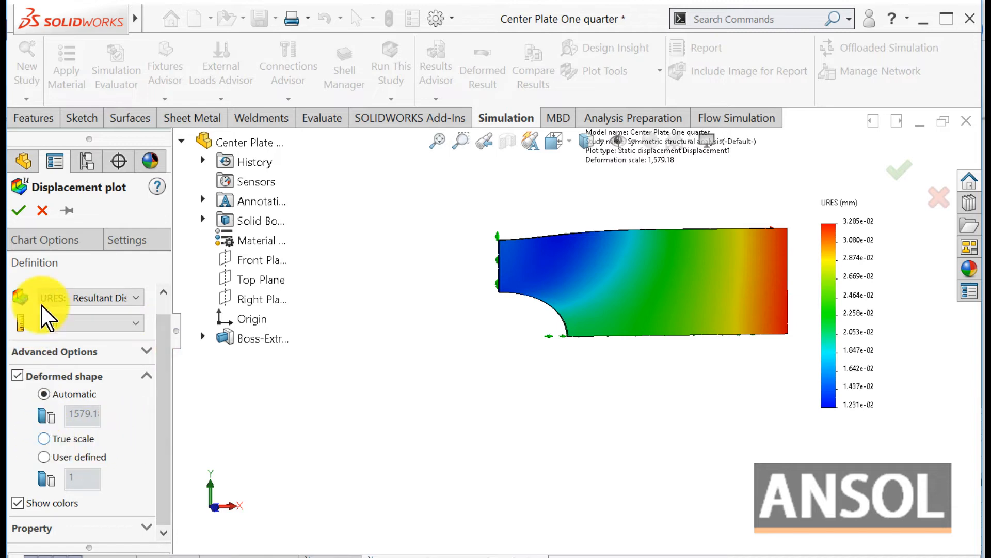
left_click(62, 242)
scroll(57, 428, "down", 4)
left_click(63, 490)
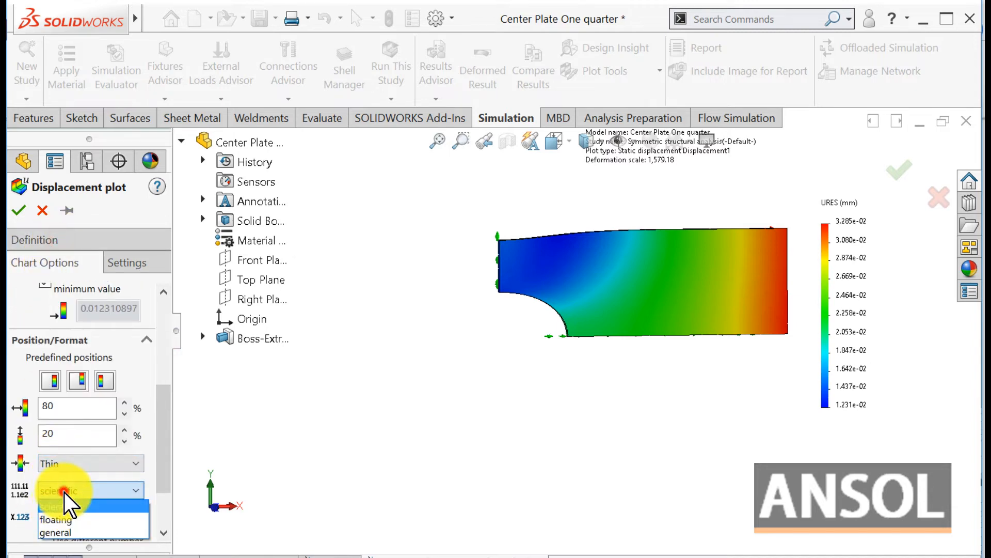
left_click(70, 519)
left_click(124, 264)
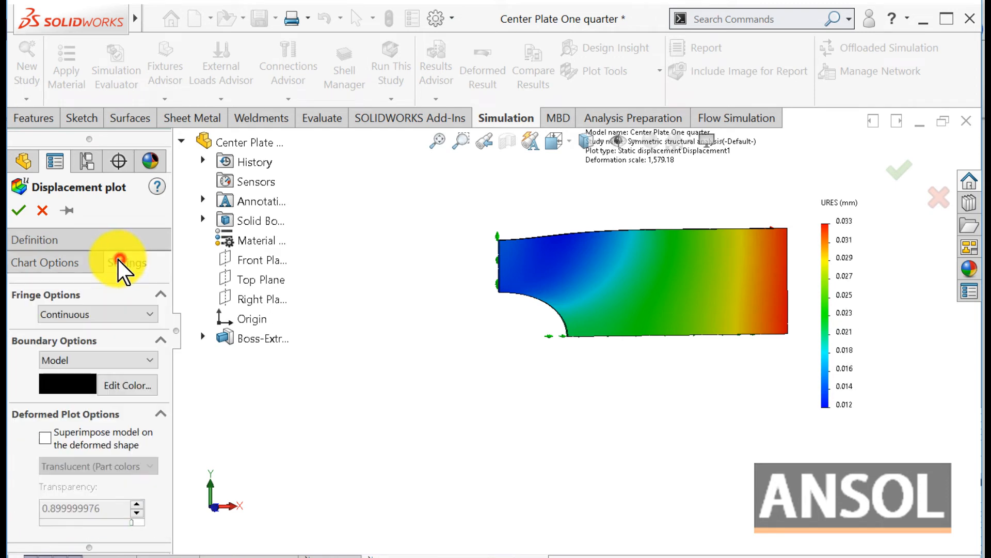
left_click(48, 260)
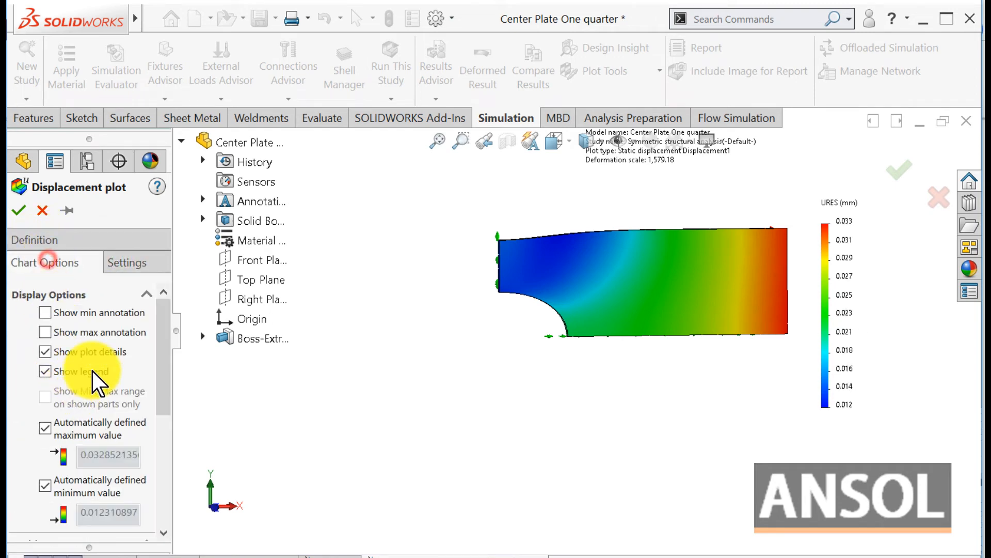
left_click_drag(164, 342, 166, 265)
Step: Enable symmetric results in the displacement plot's advanced options and apply the plot
left_click(46, 240)
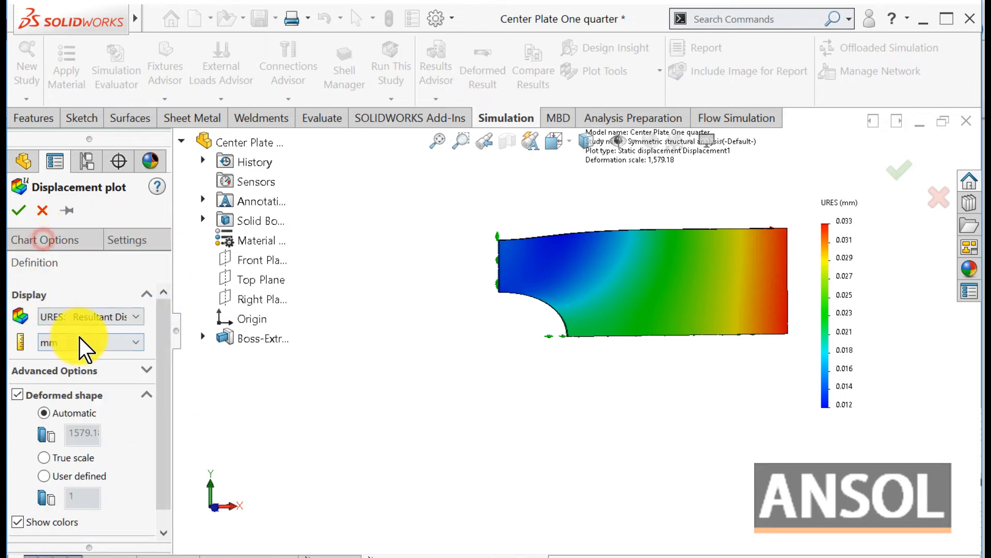
scroll(83, 354, "down", 1)
left_click(68, 351)
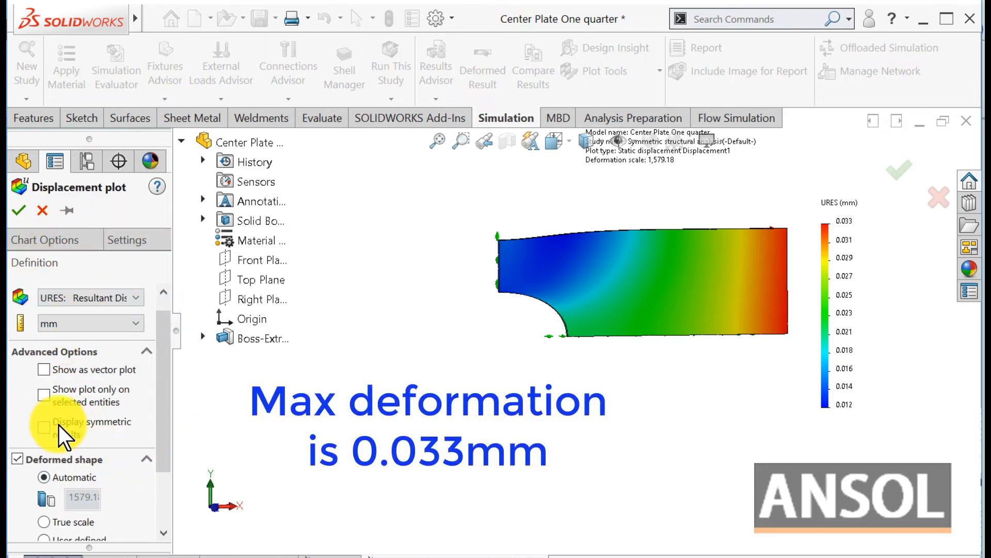
left_click(44, 424)
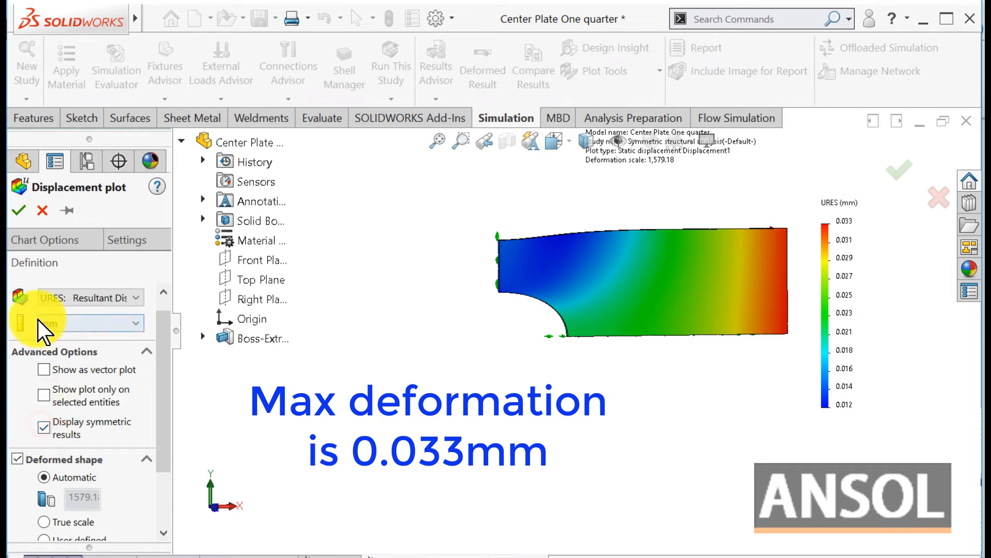
left_click(19, 210)
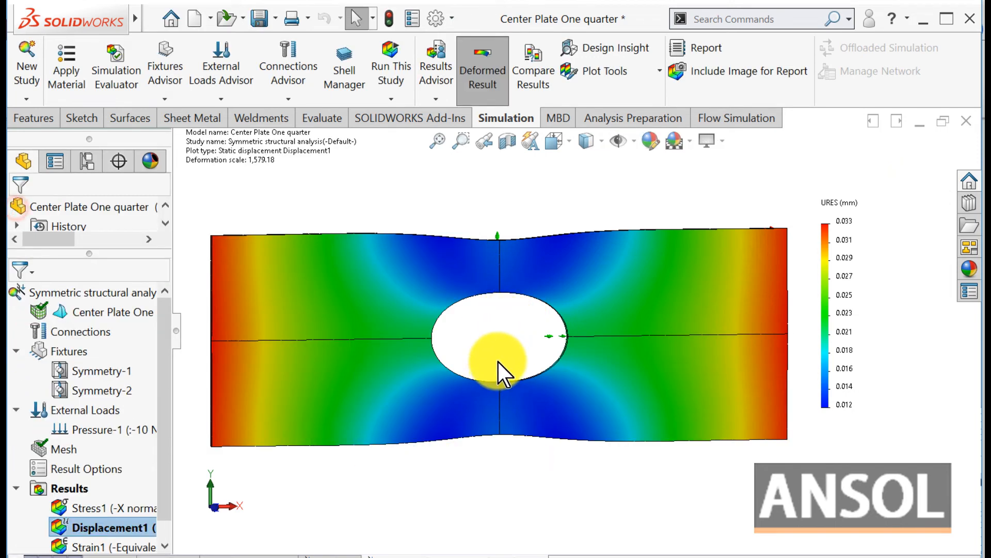
scroll(498, 361, "up", 2)
scroll(505, 338, "down", 1)
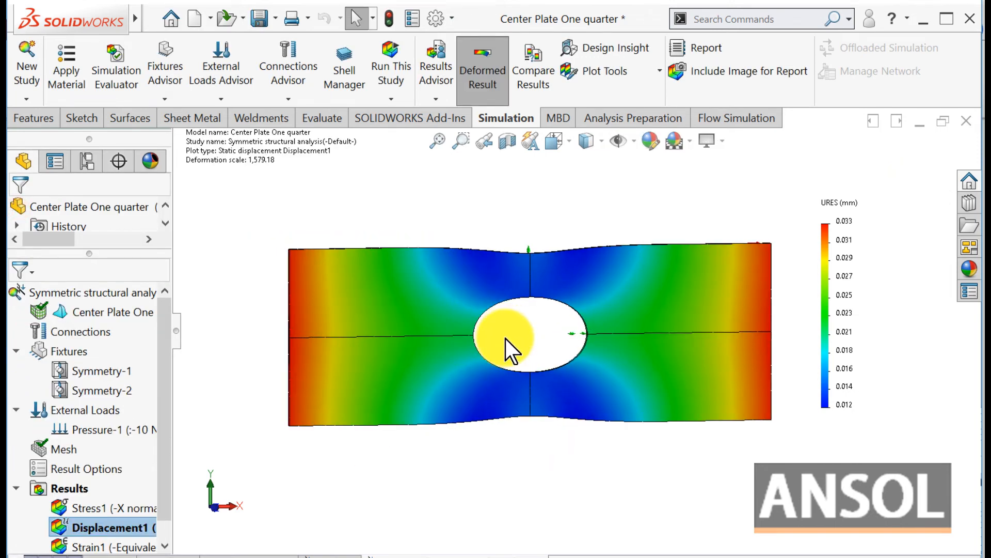
Step: Play the animation of the Displacement1 plot, then close it
right_click(77, 527)
left_click(118, 231)
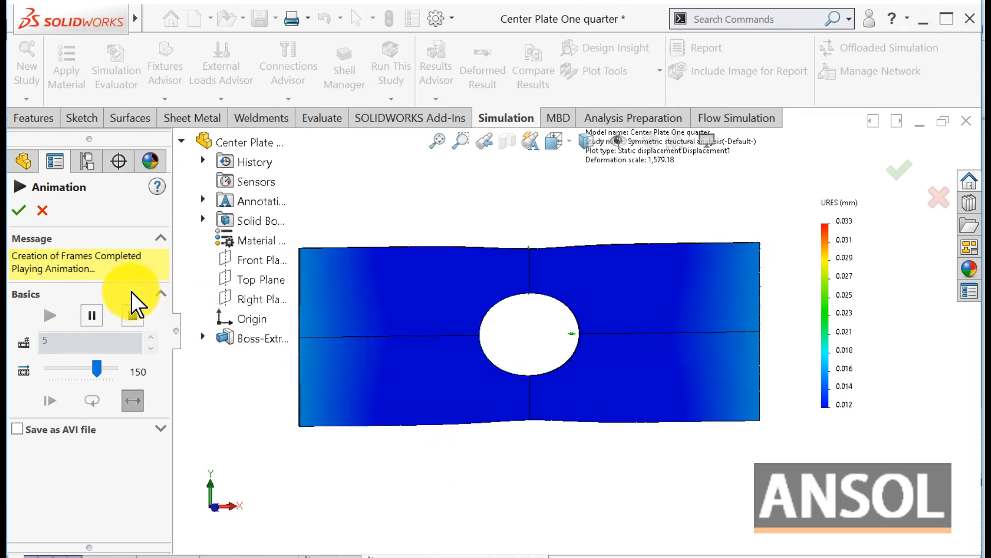
left_click(21, 210)
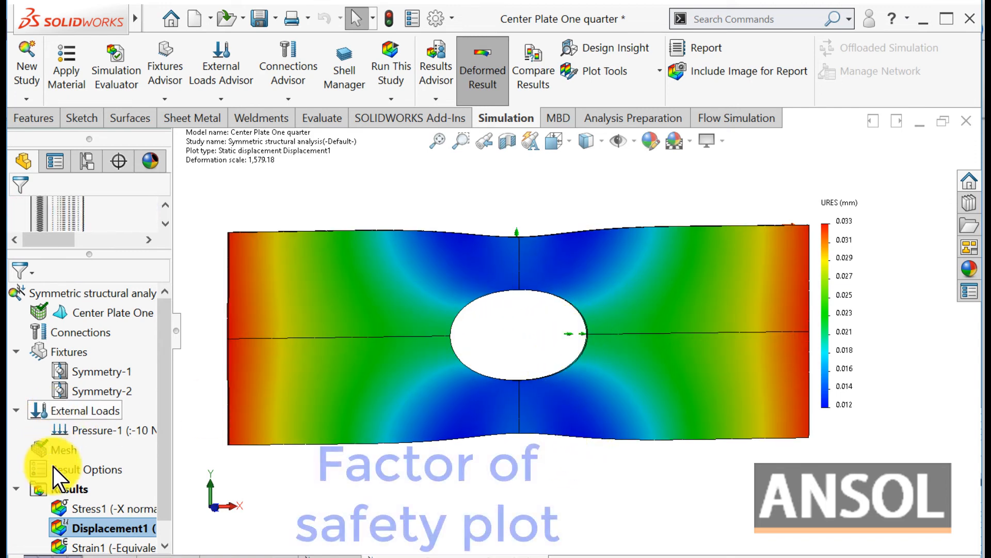
Step: Define a factor of safety plot for all bodies using the Max von Mises Stress criterion
right_click(61, 486)
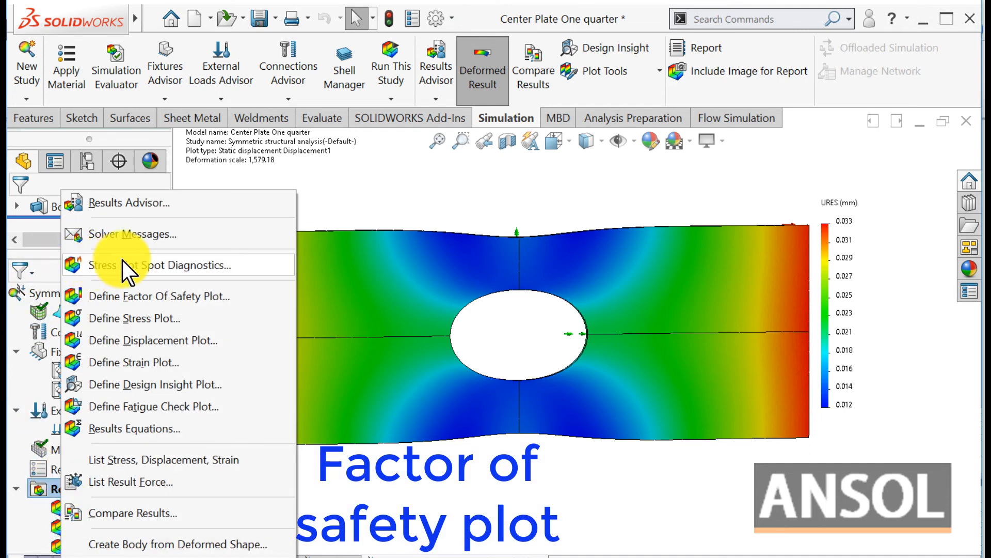
left_click(141, 296)
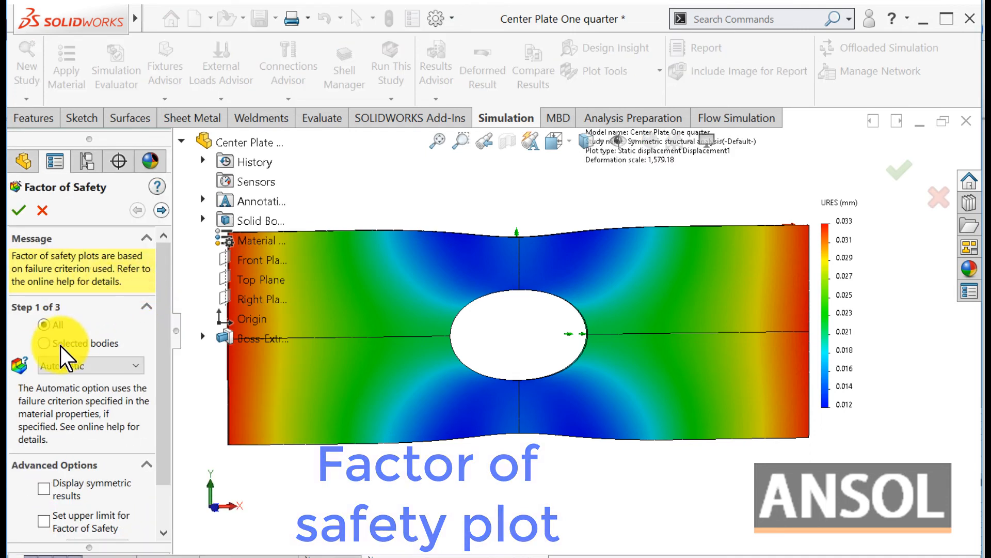
left_click(52, 365)
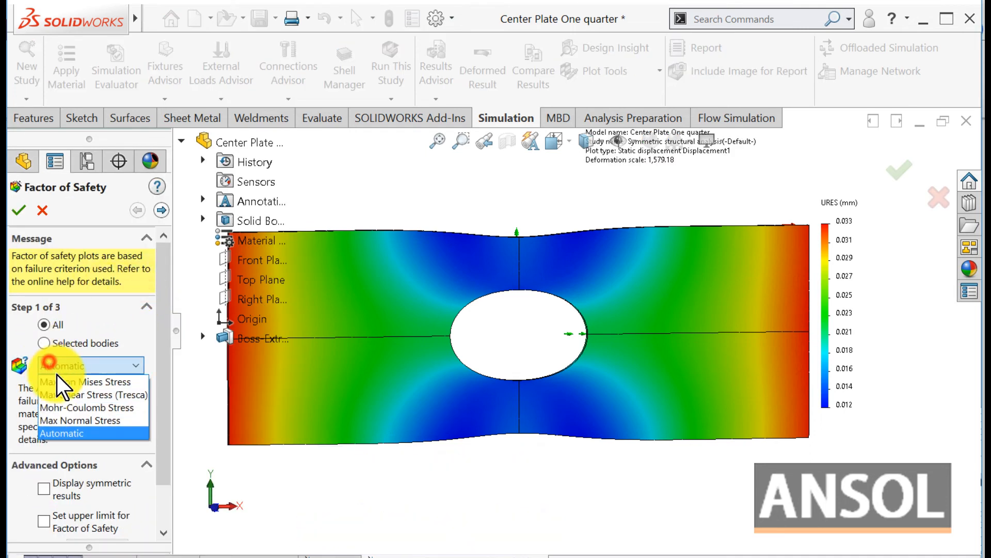
left_click(80, 382)
left_click(19, 210)
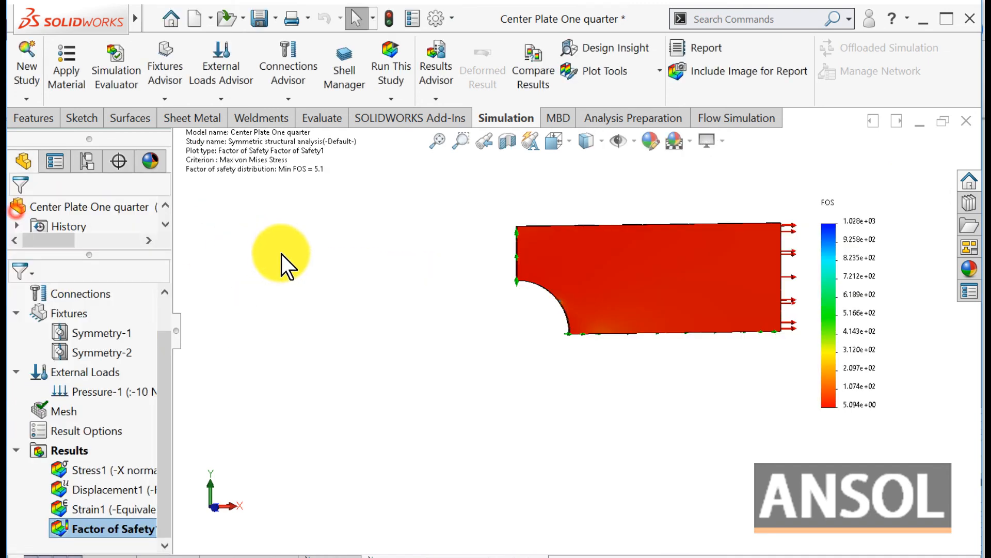
Step: Examine the factor of safety distribution on the quarter plate and redisplay the Displacement1 plot
scroll(659, 246, "down", 1)
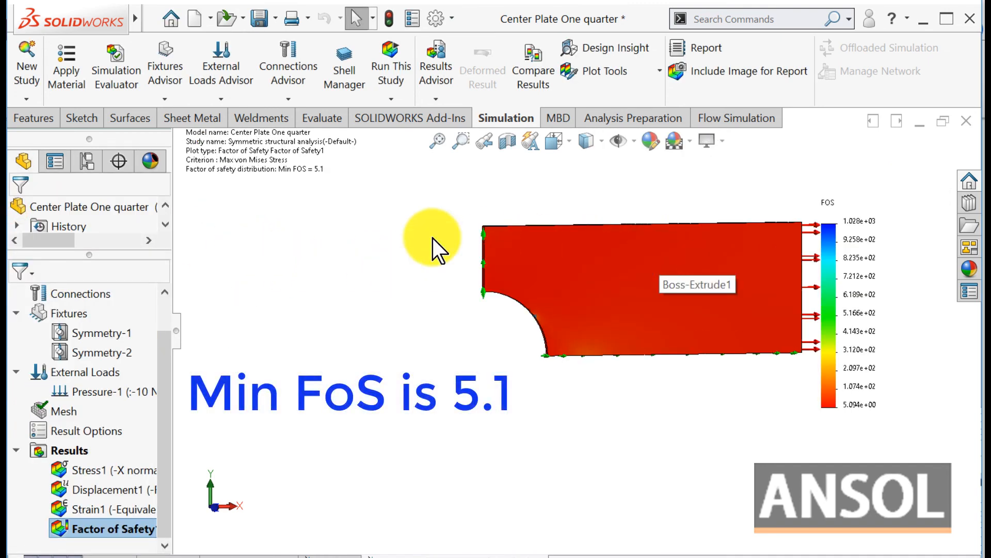
middle_click_drag(343, 281, 401, 338)
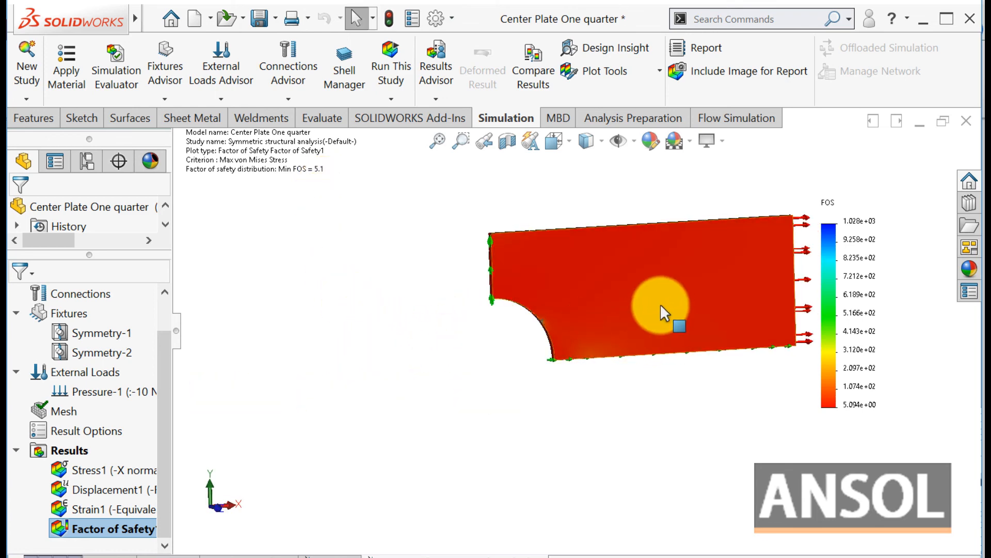
scroll(577, 336, "up", 2)
left_click(91, 489)
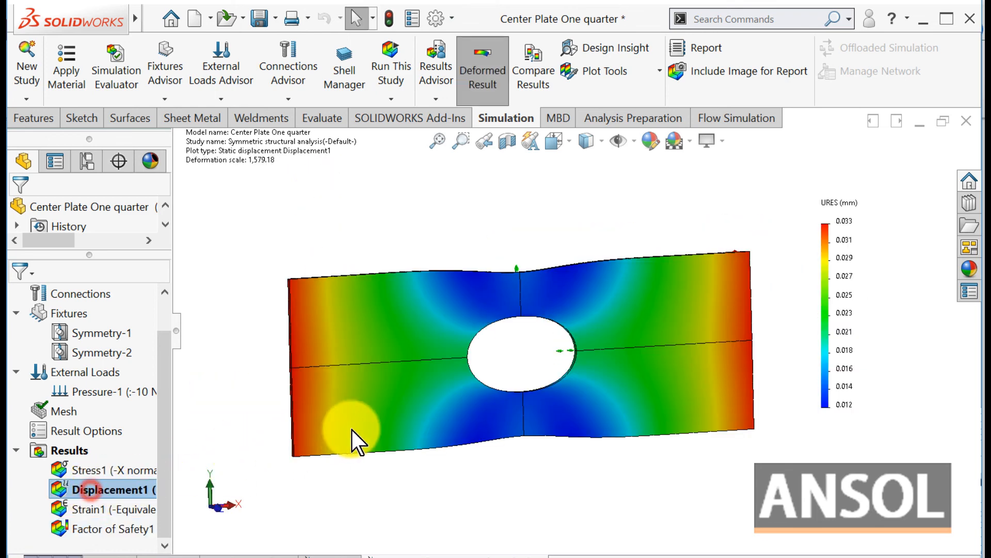